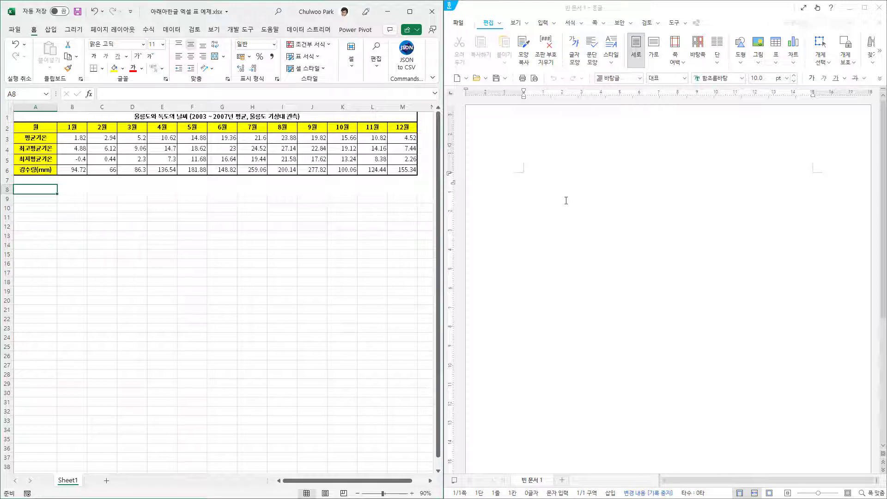
click(150, 158)
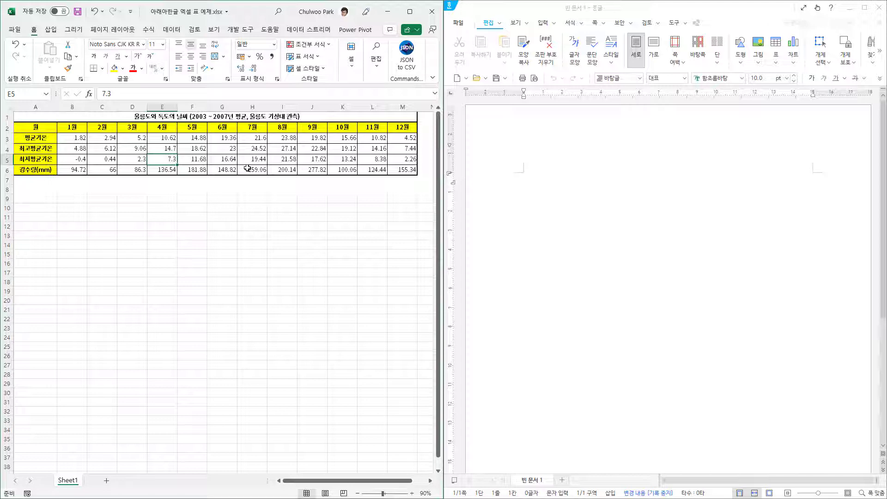
click(694, 192)
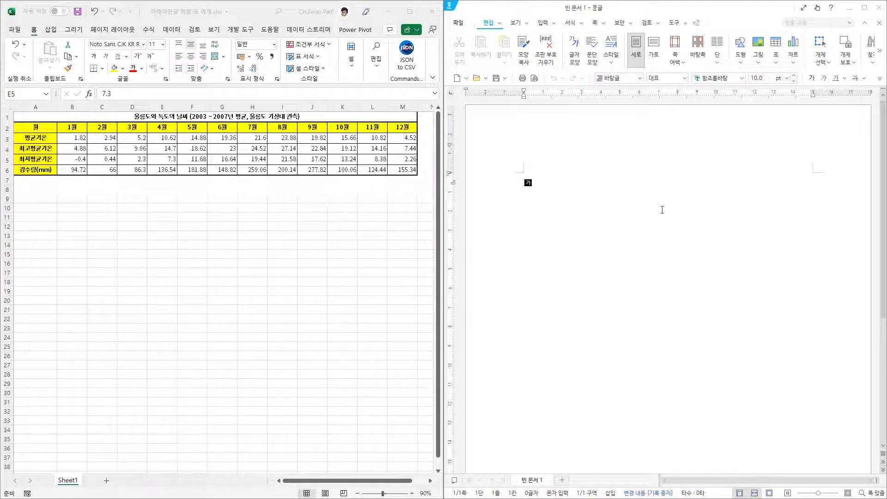
click(121, 155)
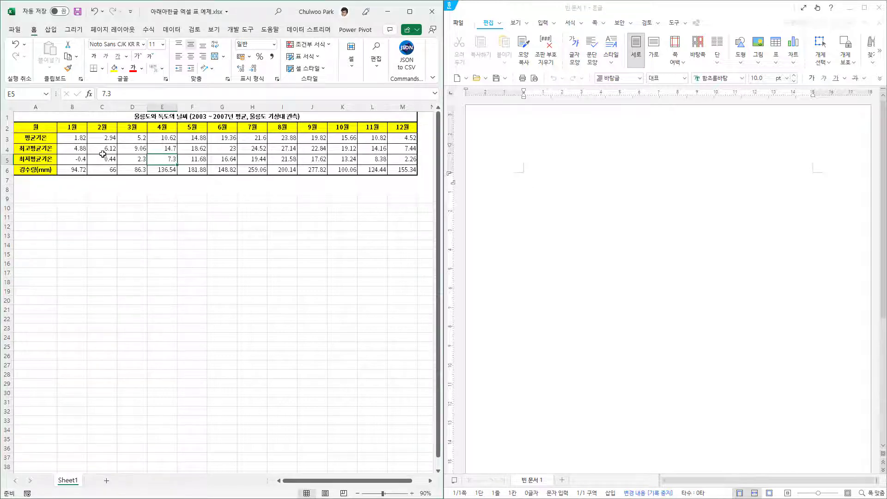
Step: Copy the entire weather table, A1:M6, from the Excel sheet and paste it into the blank Hangul document
drag(36, 117, 344, 169)
right_click(231, 150)
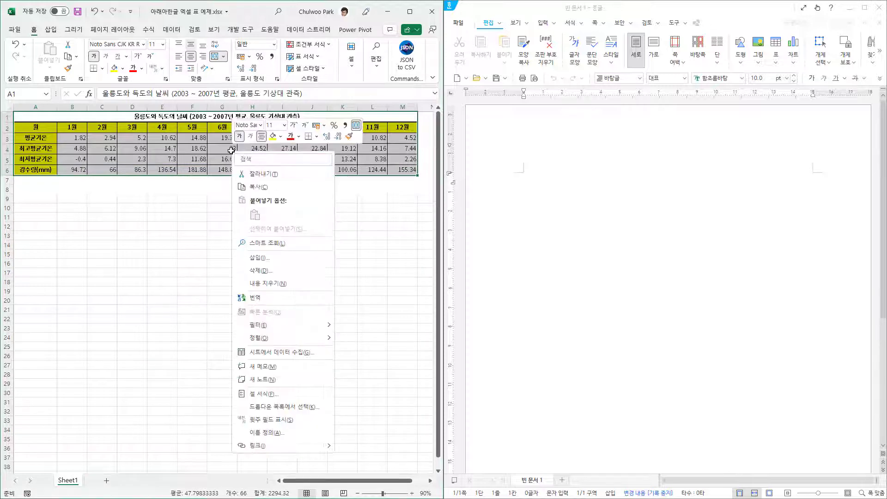
click(265, 186)
click(548, 192)
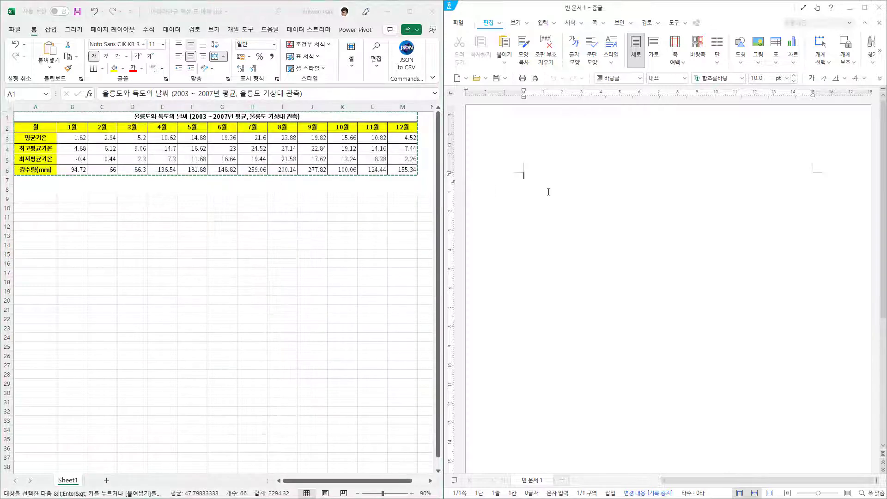
click(504, 46)
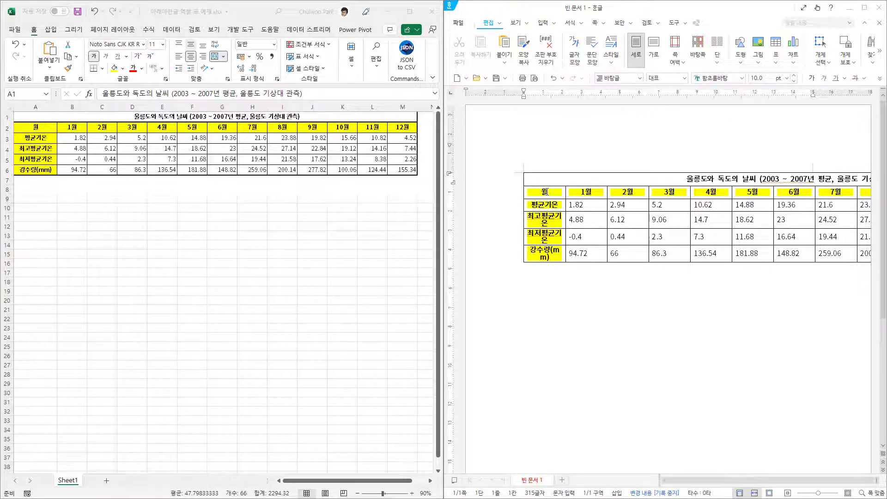
Step: Select all cells of the pasted table and narrow its columns until the whole table fits within the page margins
click(601, 193)
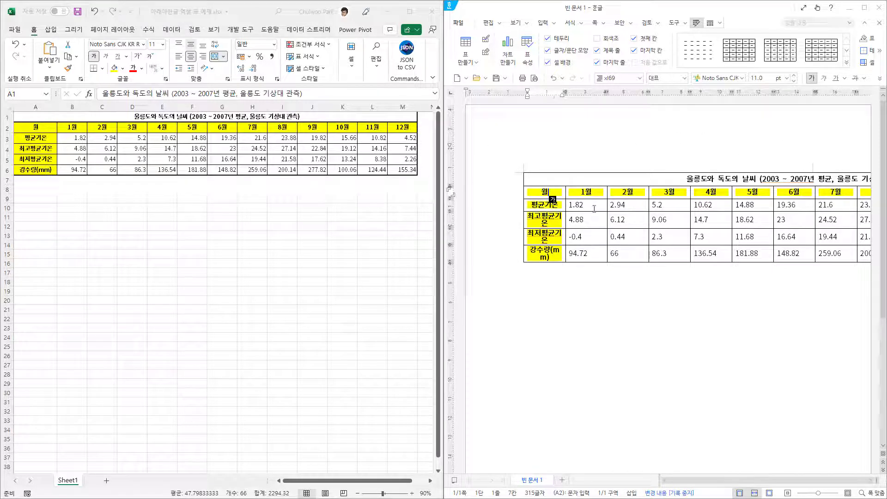
drag(550, 180, 553, 253)
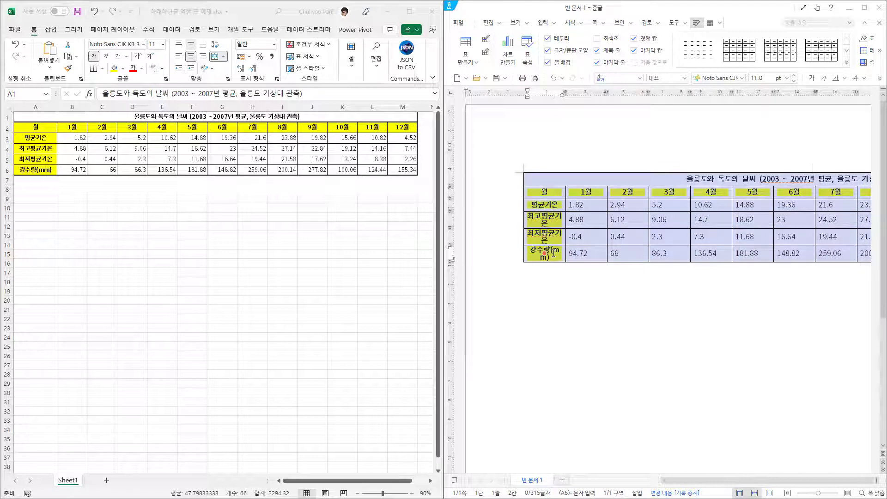
key(ctrl+Left)
key(ctrl+Left)
key(ctrl+Left)
key(ctrl+Left)
key(ctrl+Left)
key(ctrl+Left)
key(ctrl+Left)
key(ctrl+Left)
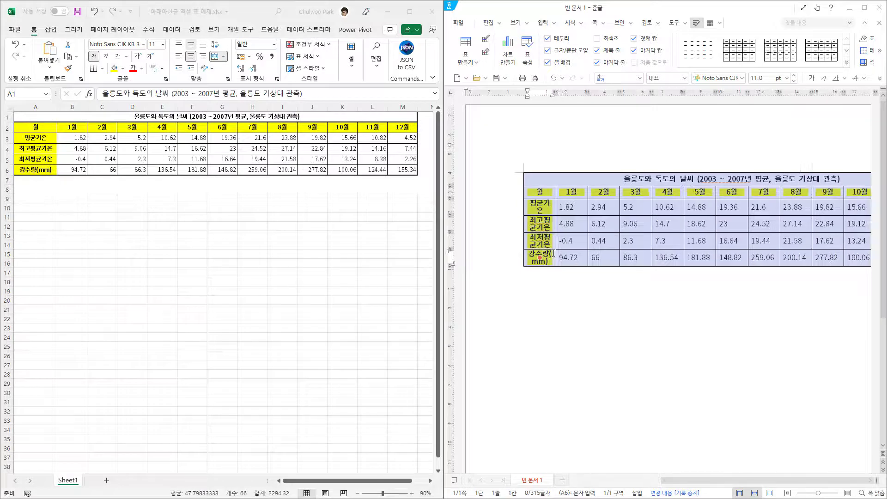
key(ctrl+Left)
key(ctrl+Left)
key(ctrl+Left)
key(ctrl+Left)
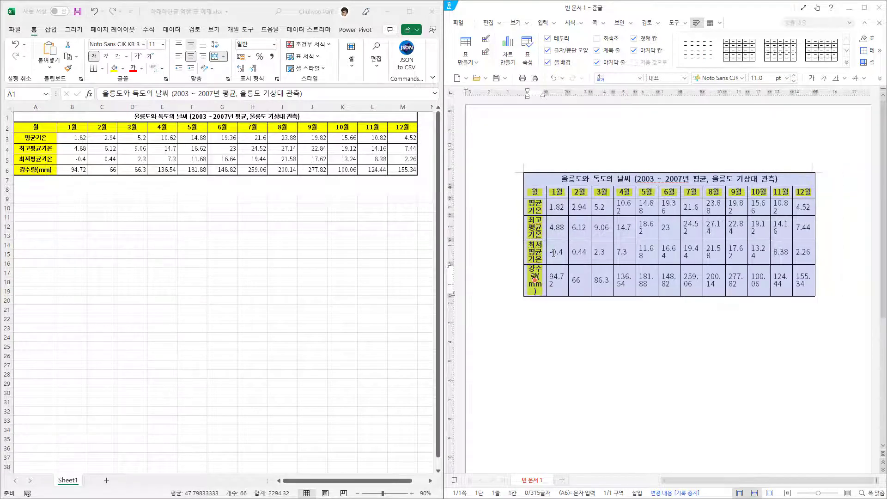
key(ctrl+Left)
key(Escape)
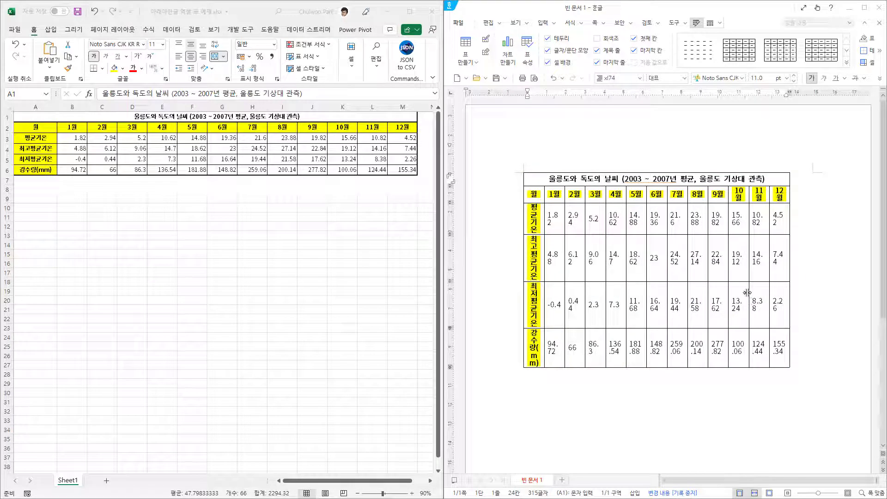
key(Hangul)
drag(539, 201, 781, 350)
key(Escape)
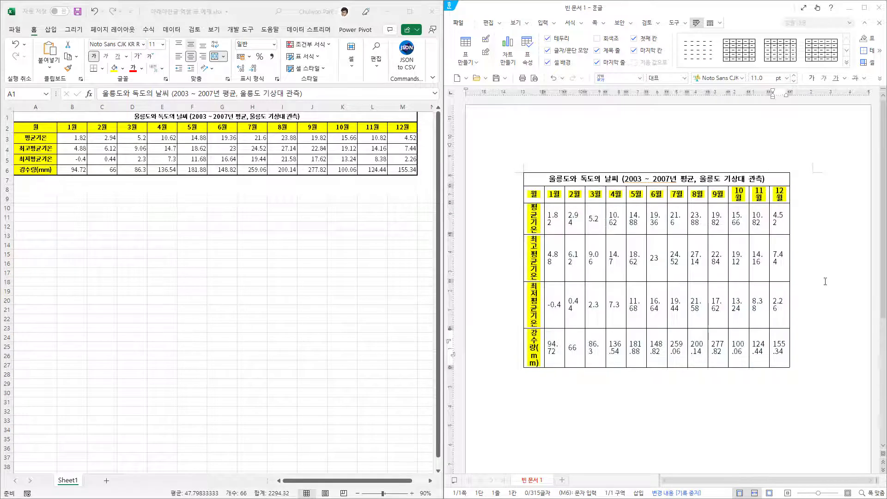
click(825, 281)
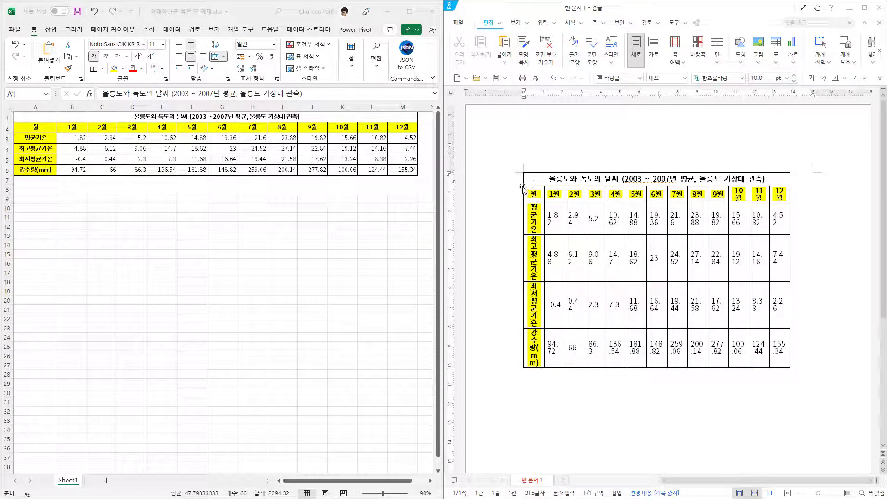
click(348, 138)
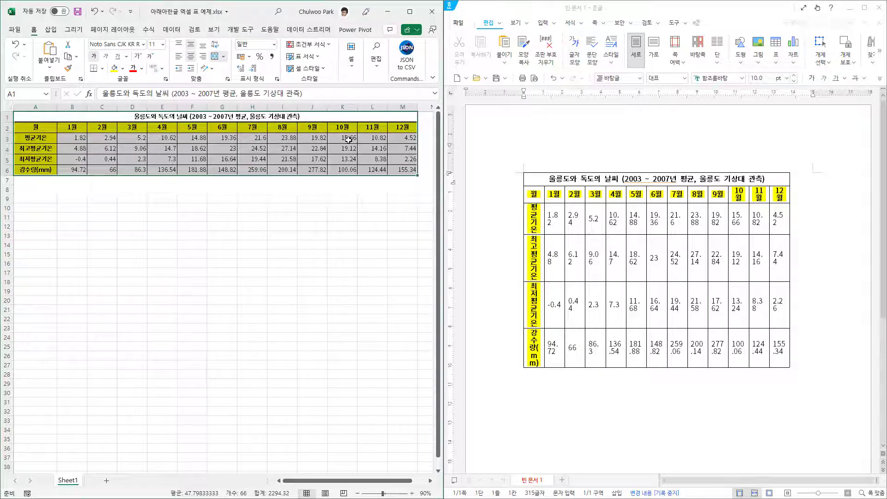
click(572, 222)
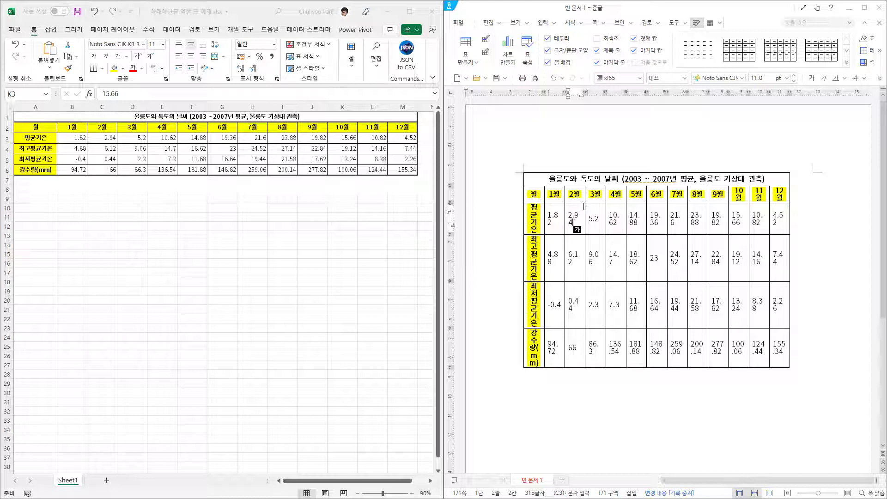
Step: Enable the 글자처럼 취급 (treat as character) option in the pasted table's properties
right_click(523, 186)
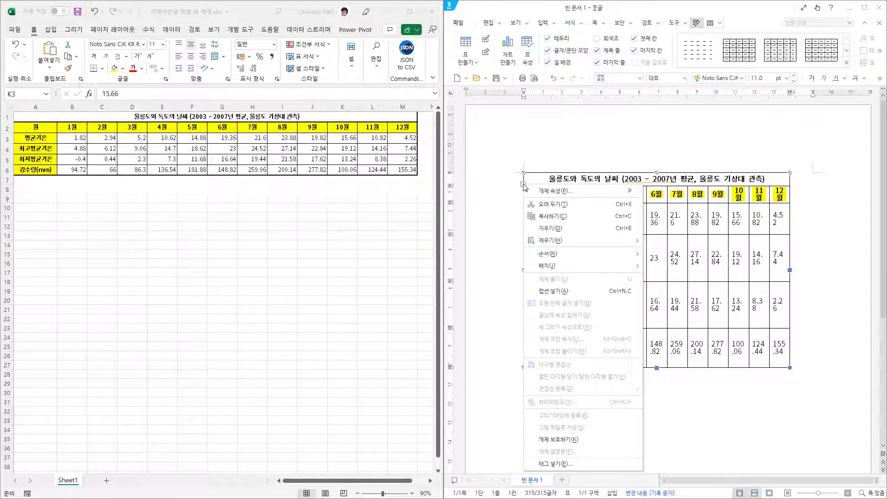
click(562, 193)
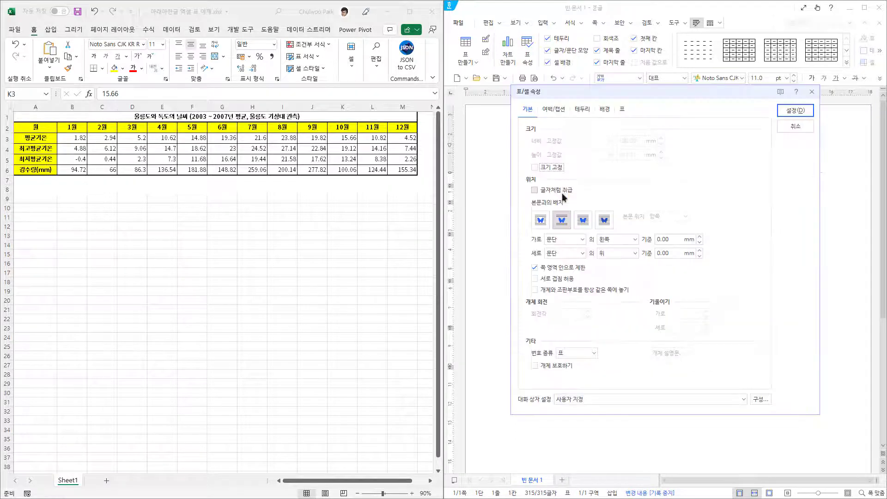
click(562, 193)
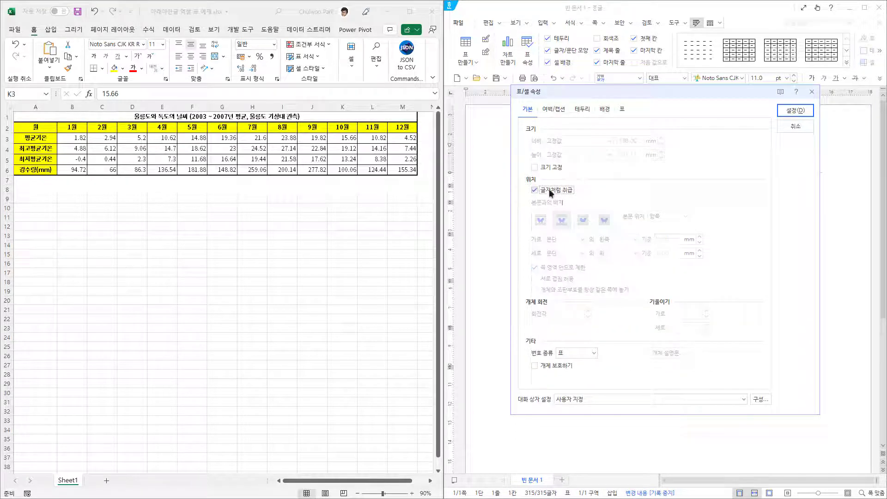
click(785, 112)
Step: Place the cursor after the table and insert blank lines below it
click(820, 257)
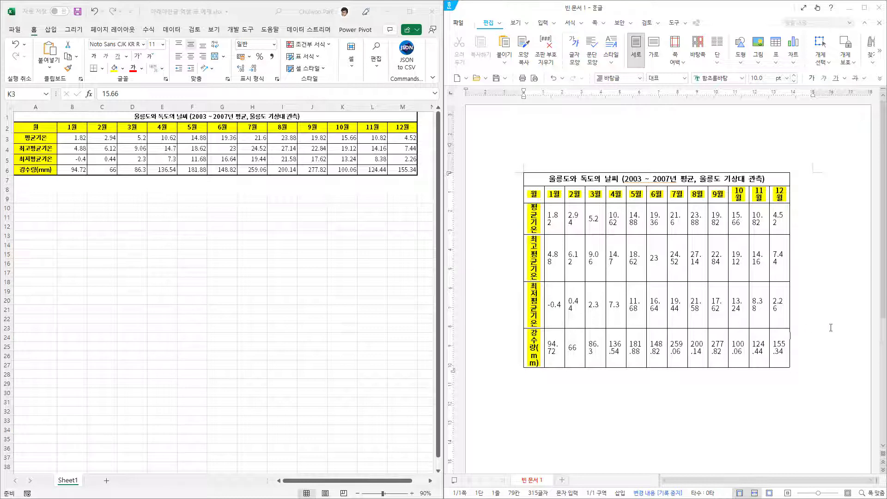
key(Return)
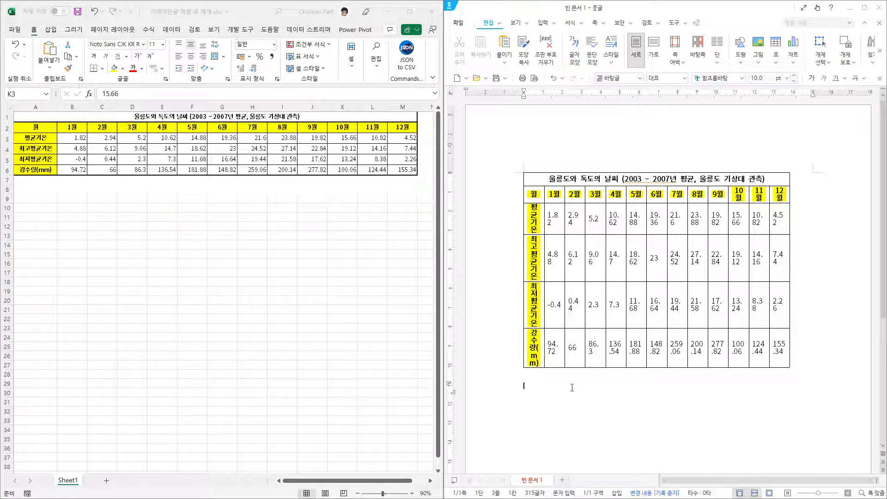
scroll(571, 388, down, 1)
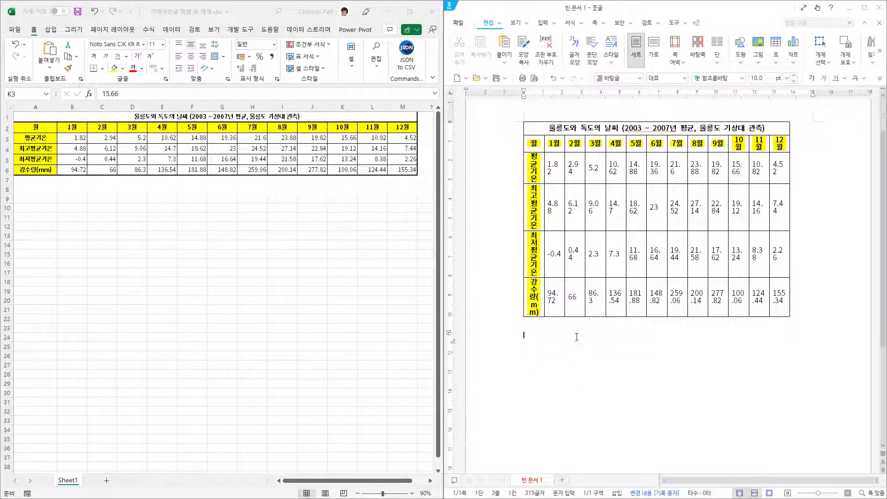
Step: Switch to Excel and copy the entire weather table, A1:M6, again
click(154, 171)
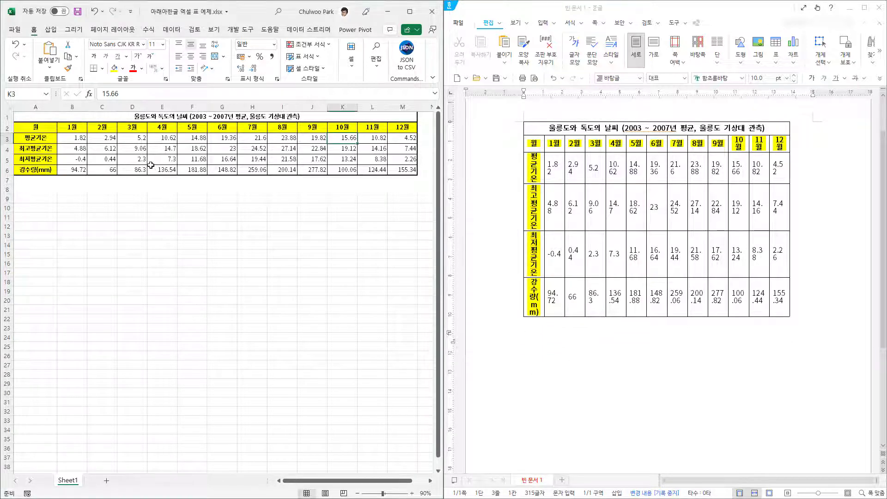
drag(43, 115, 325, 171)
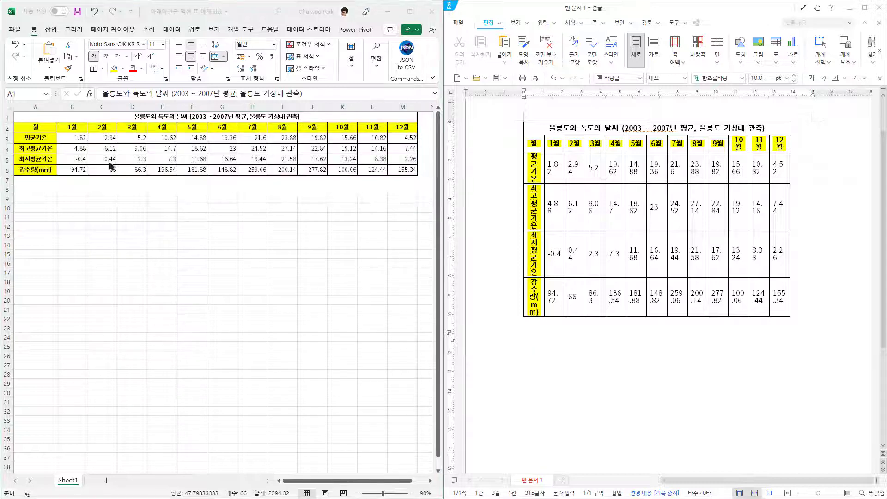
right_click(32, 119)
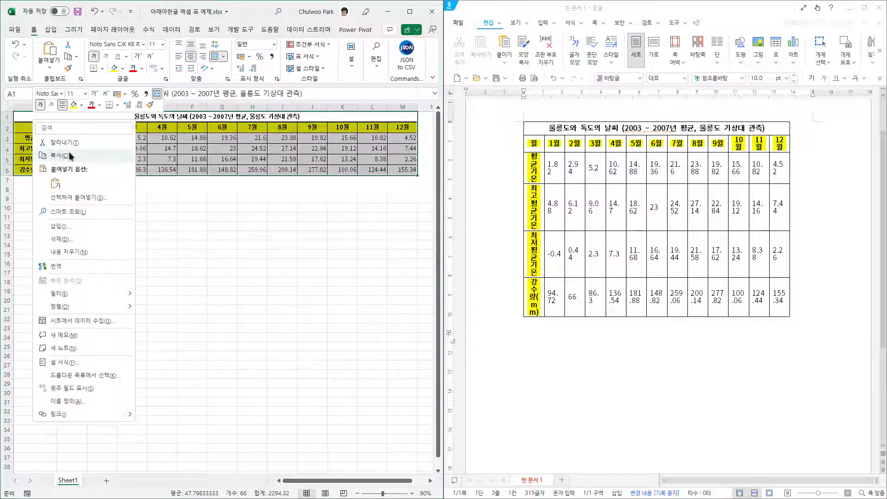
click(71, 157)
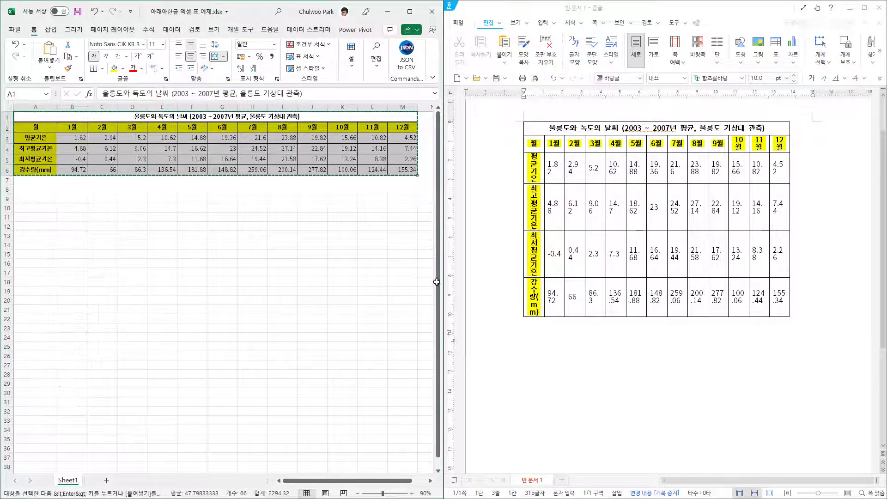
Step: Paste the copied cells below the first table in the Hangul document as Unicode text (유니코드 문서)
click(536, 329)
key(Return)
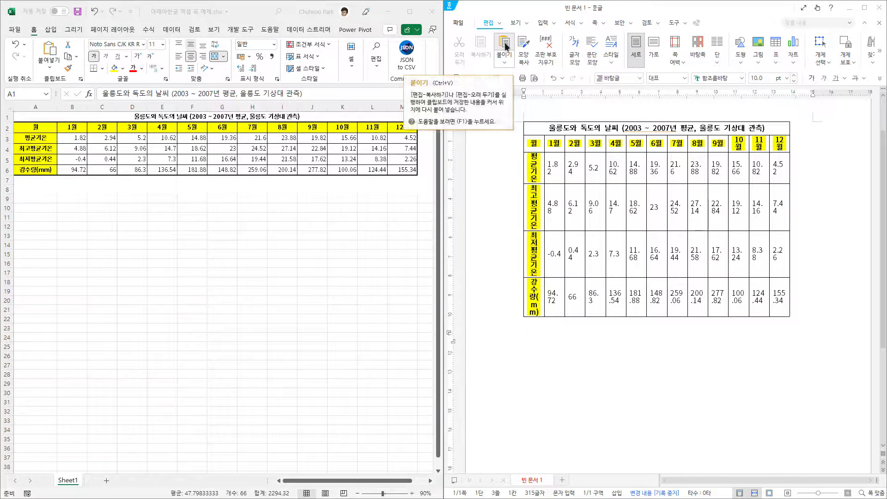
click(506, 63)
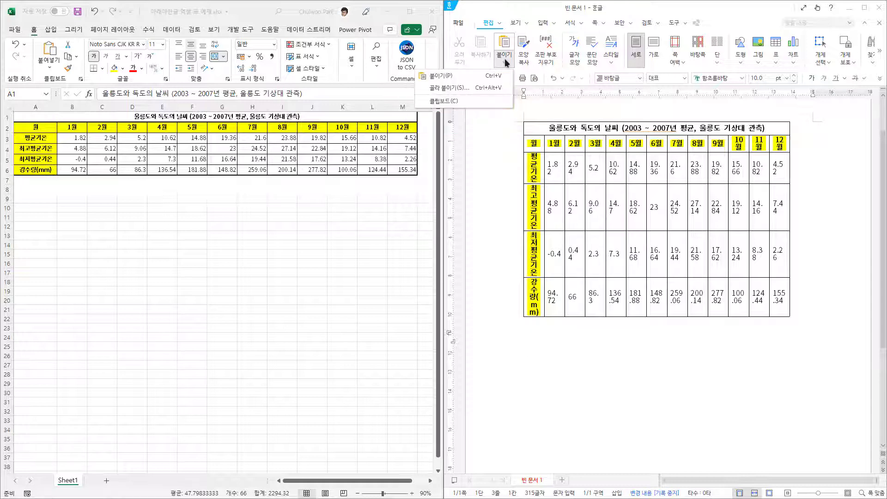
click(490, 87)
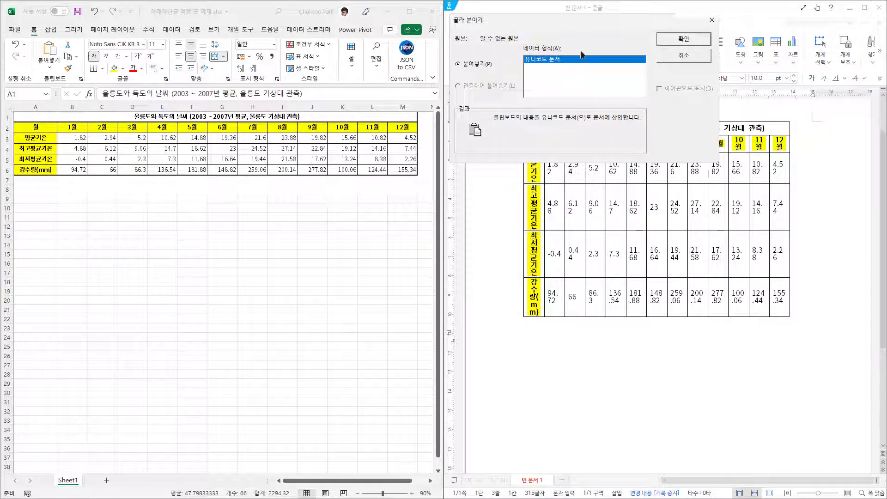
click(680, 40)
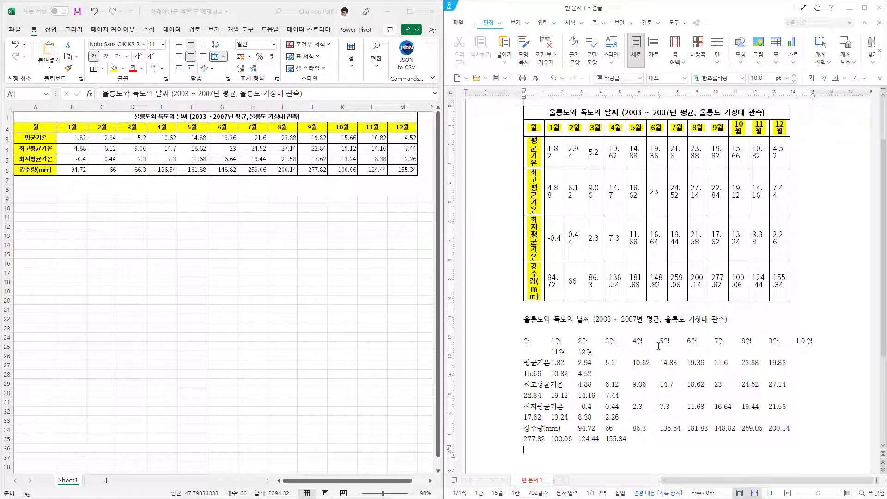
Step: Convert all of the pasted plain text into a table with 문자열을 표로, using the automatic separation option (자동으로 넣기)
drag(628, 439, 550, 347)
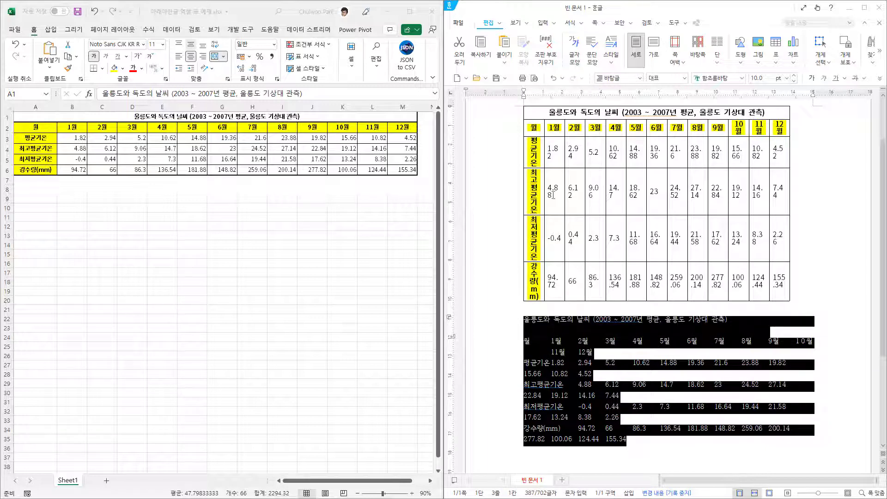
click(553, 27)
mouse_move(543, 66)
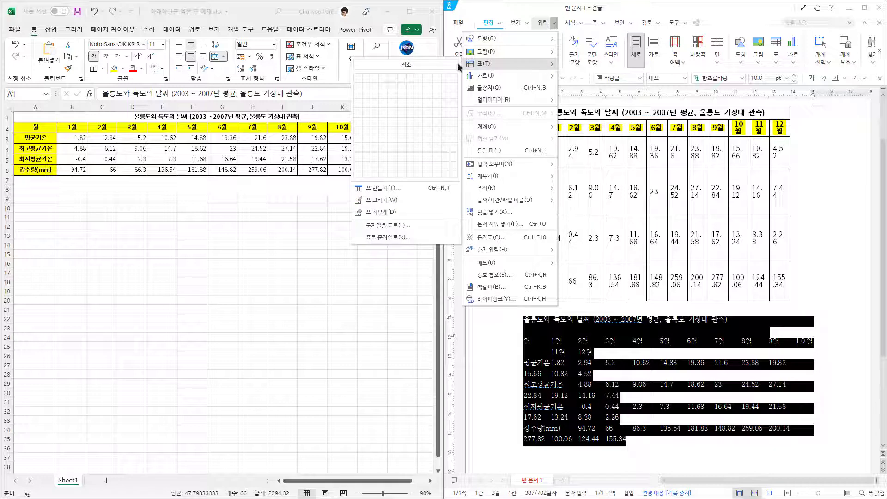
click(408, 226)
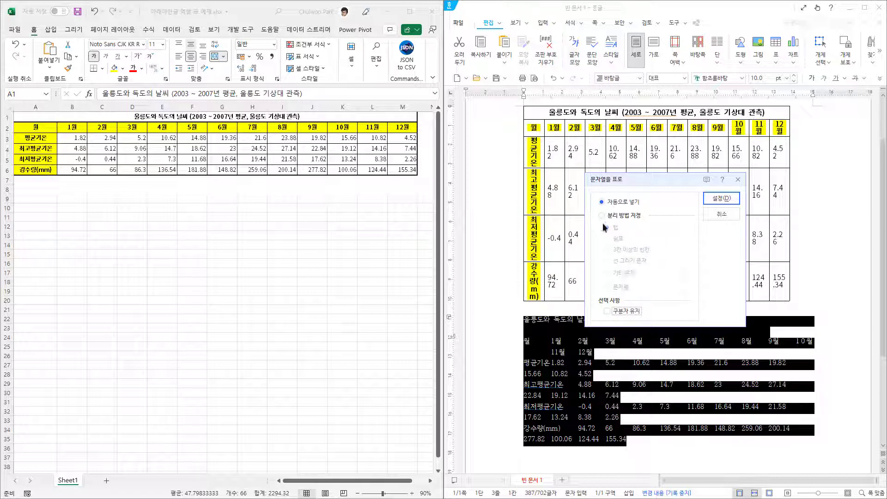
click(724, 200)
Step: Merge all cells of the title row in the newly converted table into one cell
scroll(661, 338, down, 5)
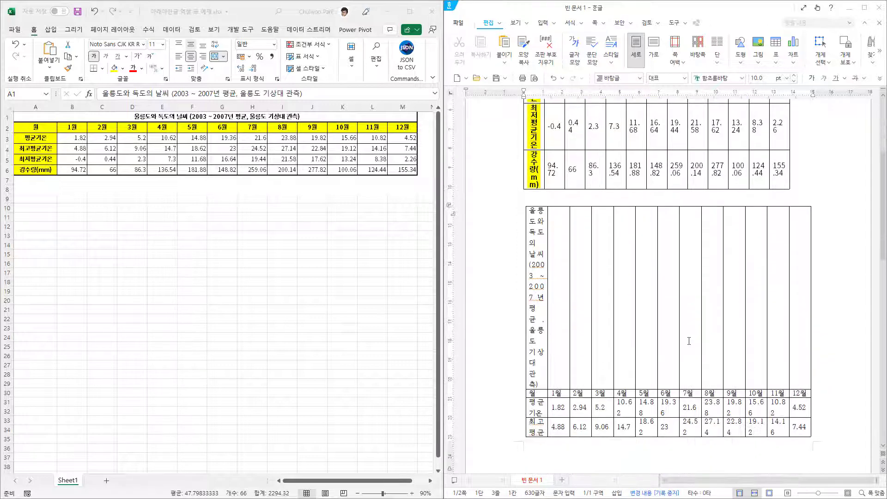
scroll(561, 356, down, 4)
scroll(561, 355, up, 2)
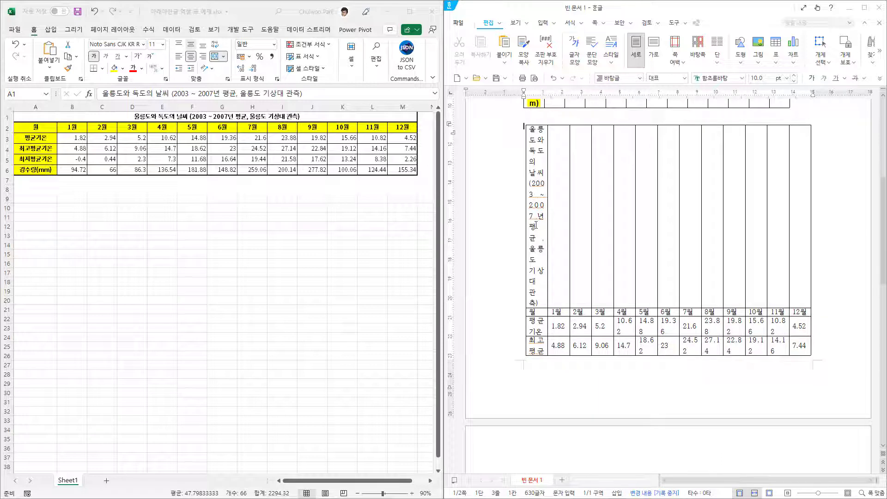
drag(536, 226, 798, 238)
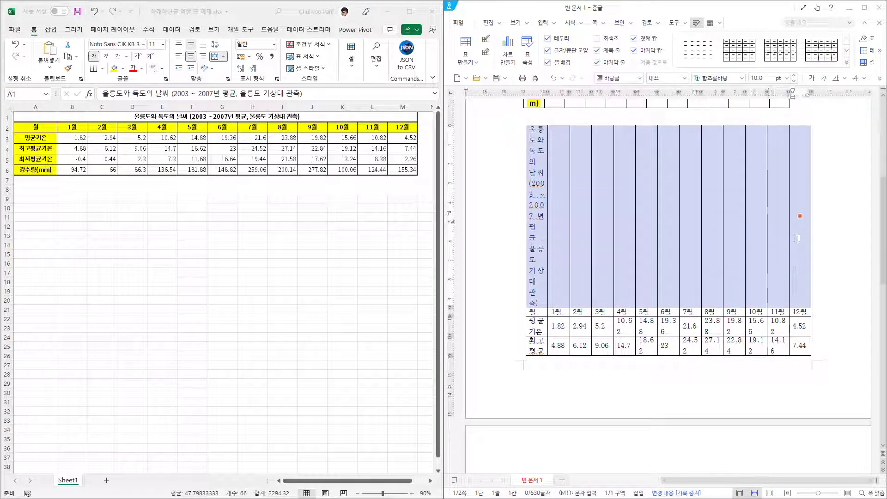
key(m)
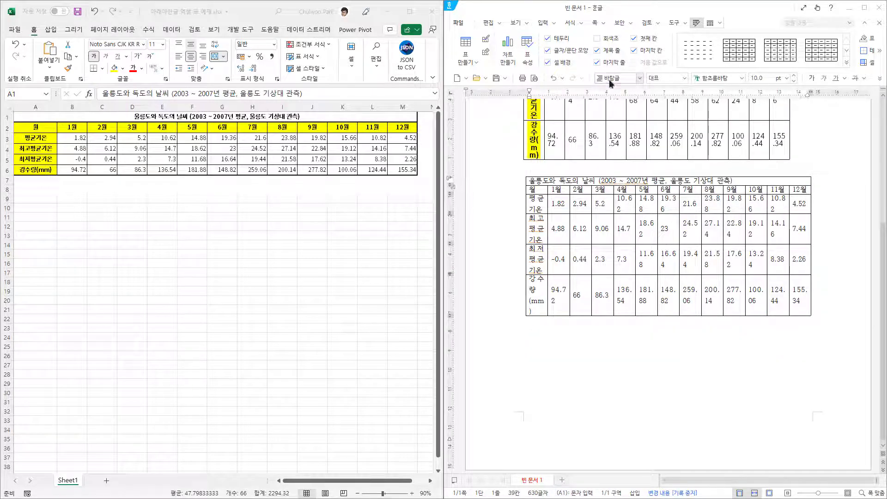
click(488, 23)
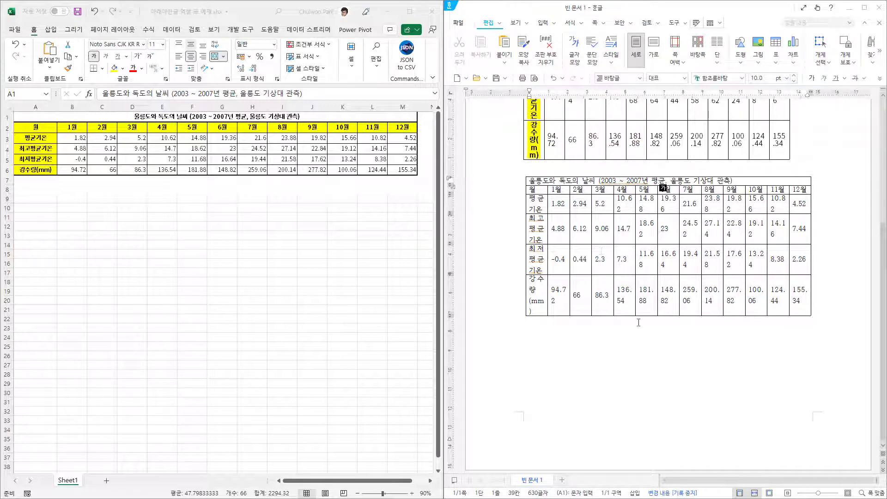
click(603, 330)
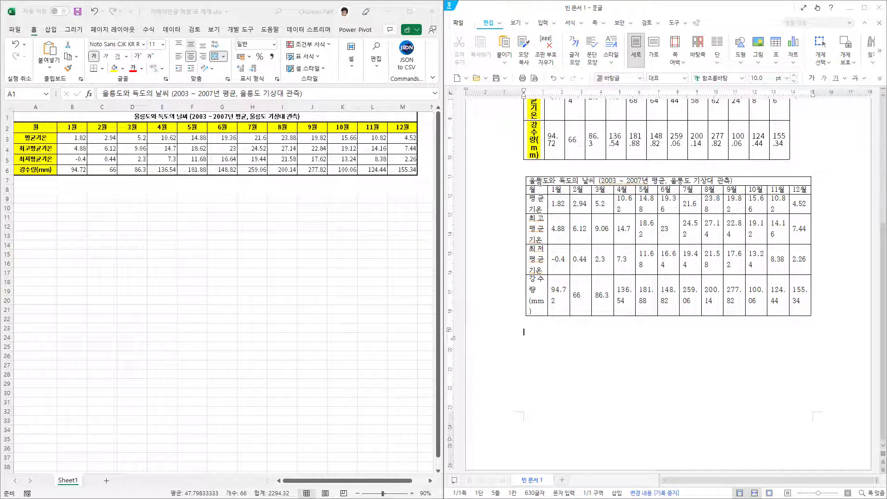
drag(539, 182, 670, 275)
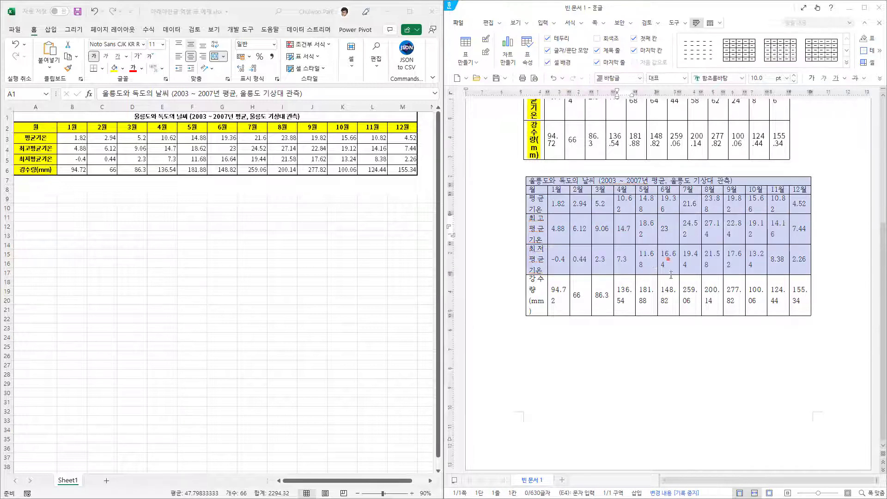
click(699, 309)
click(602, 294)
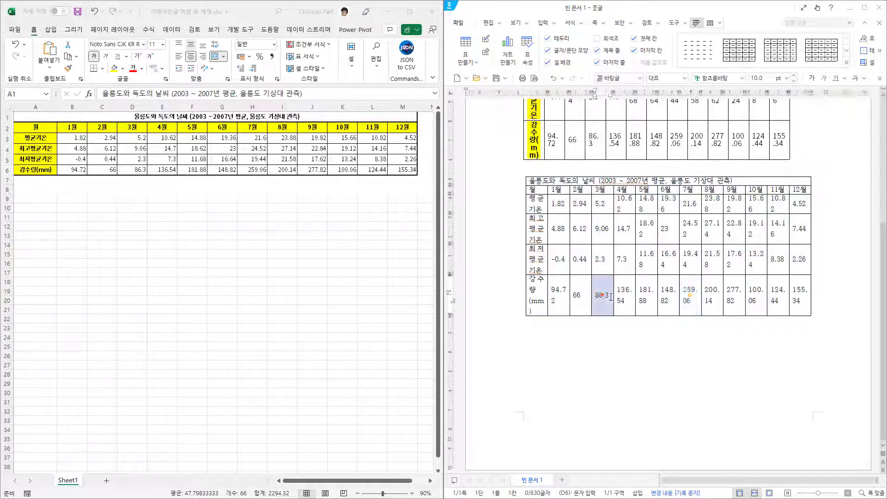
click(594, 324)
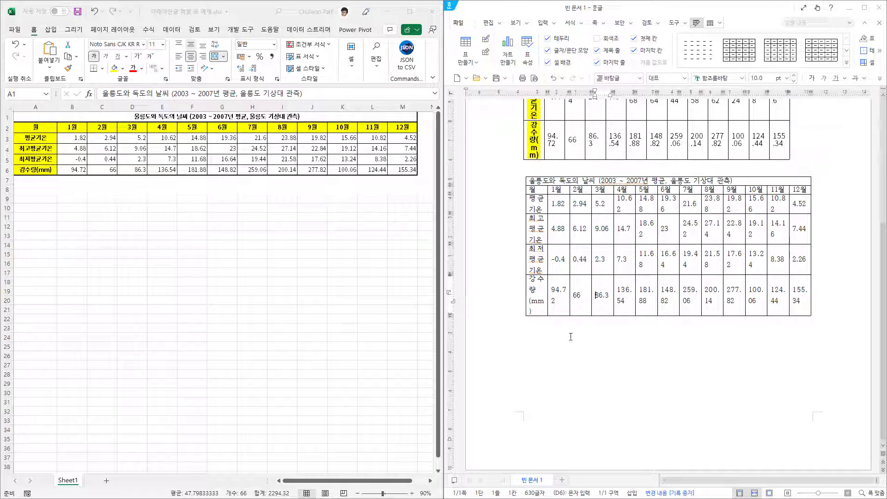
click(542, 347)
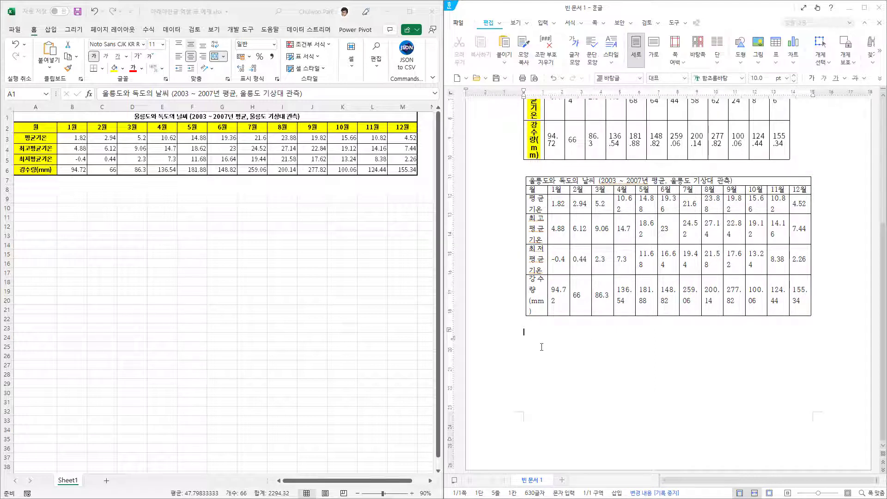
Step: Set the converted table to be treated as a character (글자처럼 취급) and insert a blank line below it
right_click(526, 273)
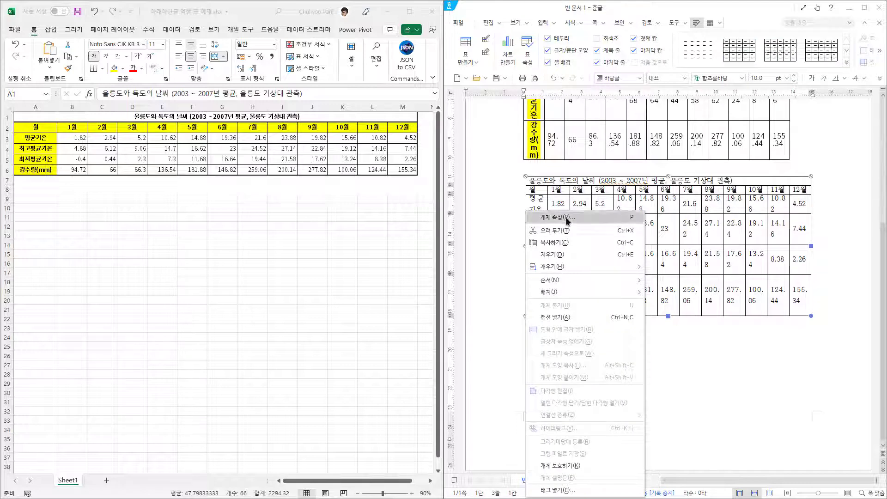
click(543, 219)
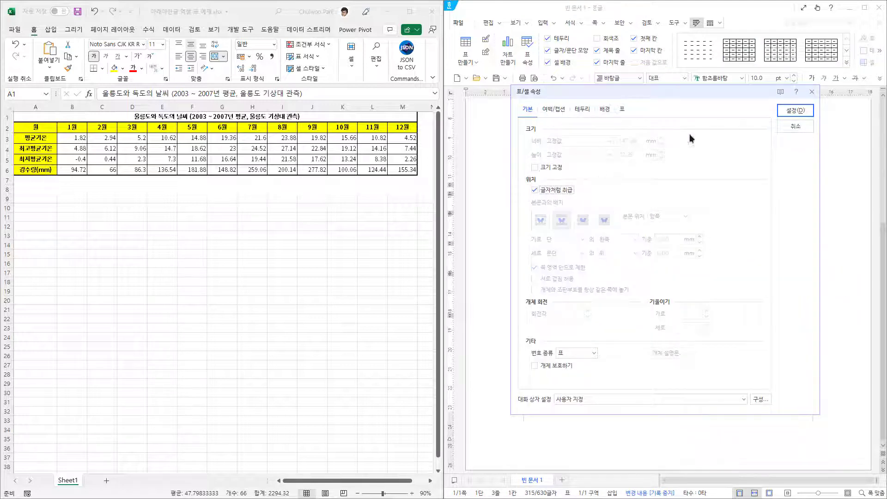
click(794, 111)
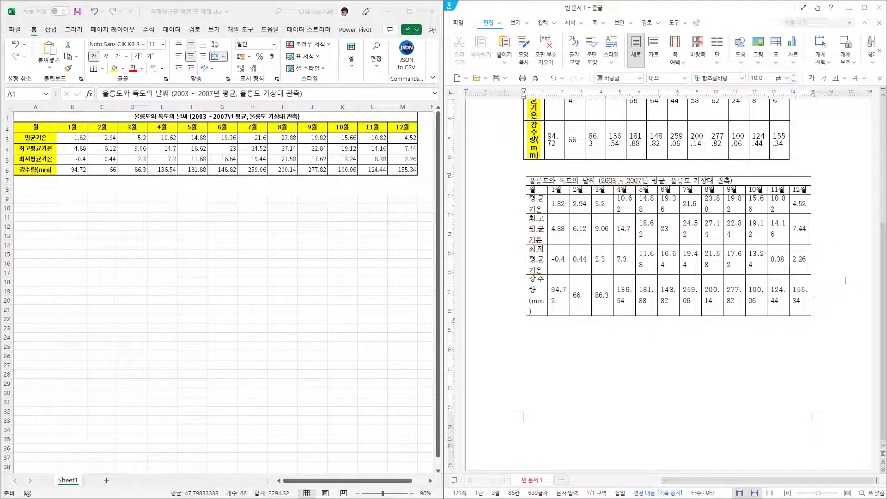
key(Return)
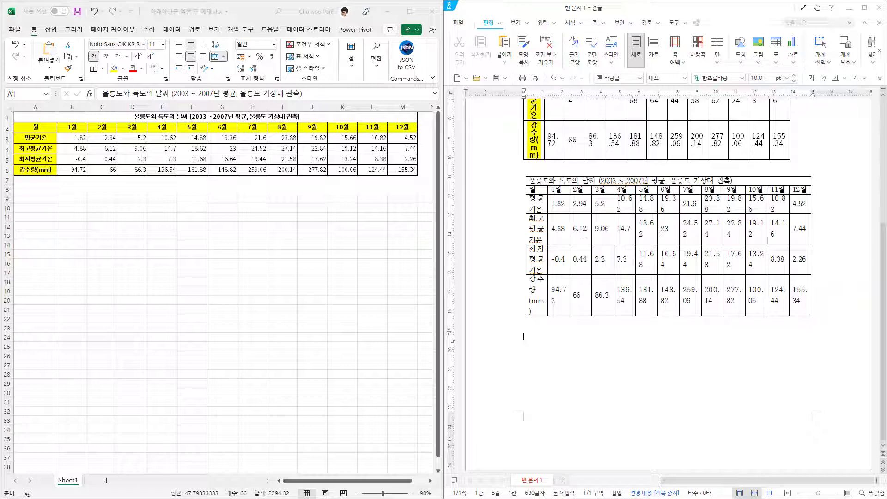
click(238, 149)
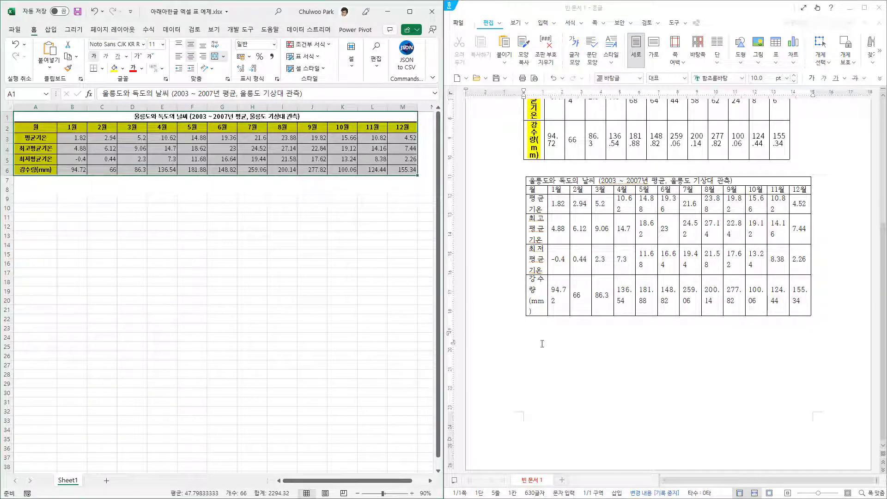
click(570, 355)
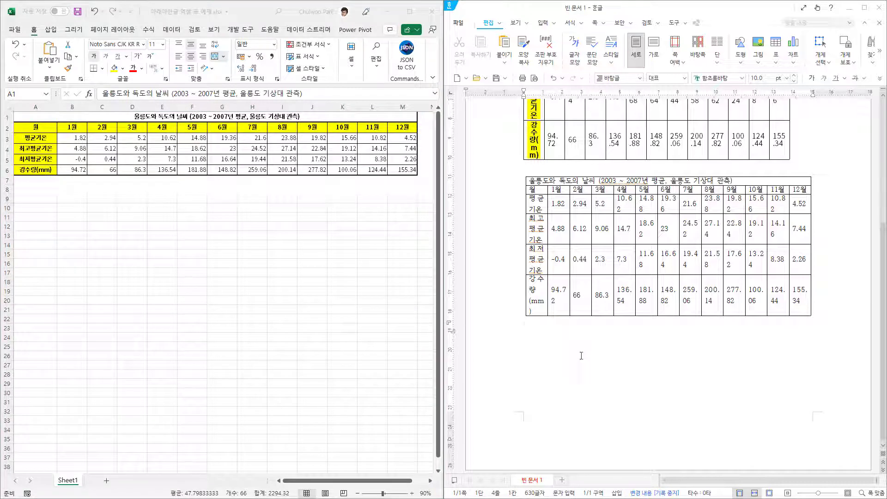
key(Return)
Step: Switch to Excel, copy the selected weather table as ordinary cells, and place the cursor below the second table in Hangul
click(103, 145)
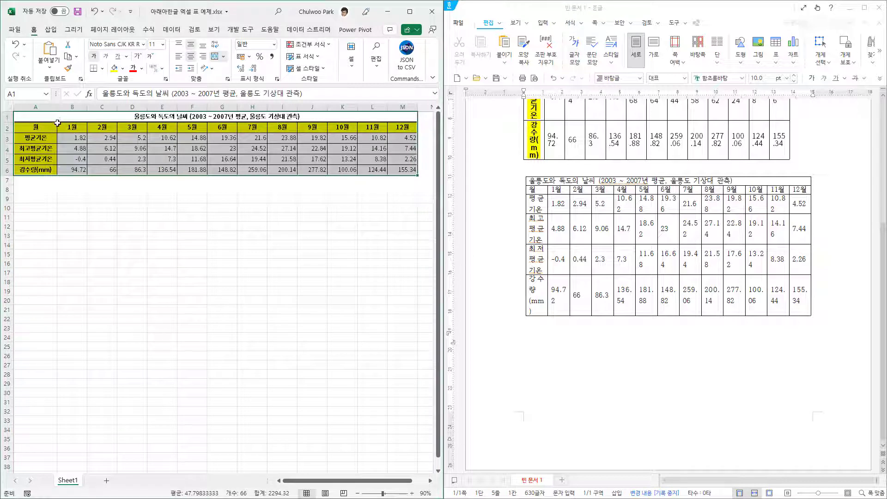
right_click(102, 134)
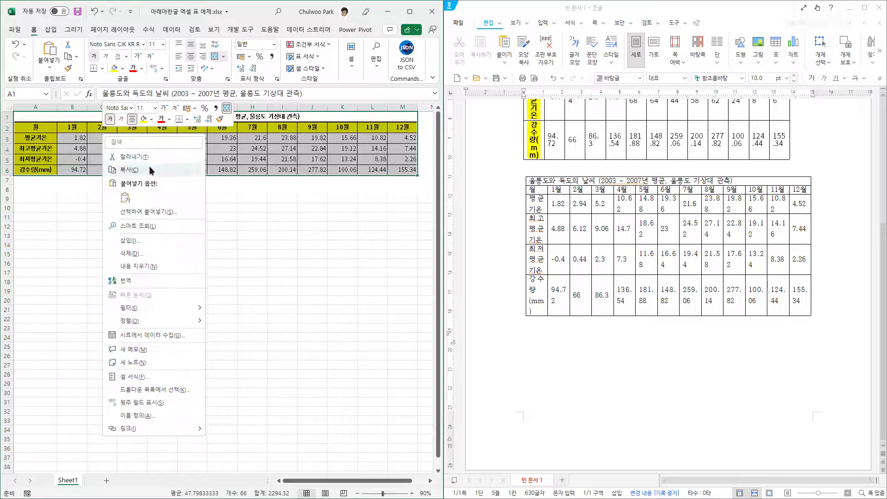
click(150, 171)
click(554, 338)
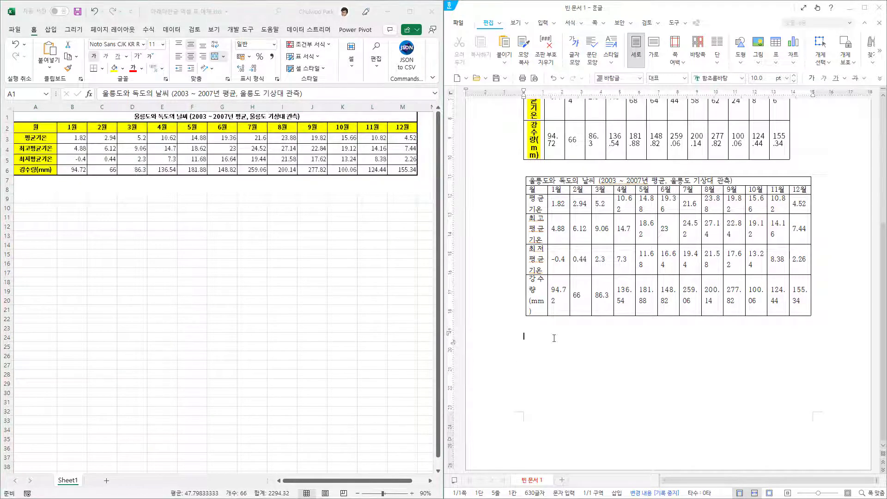
click(209, 153)
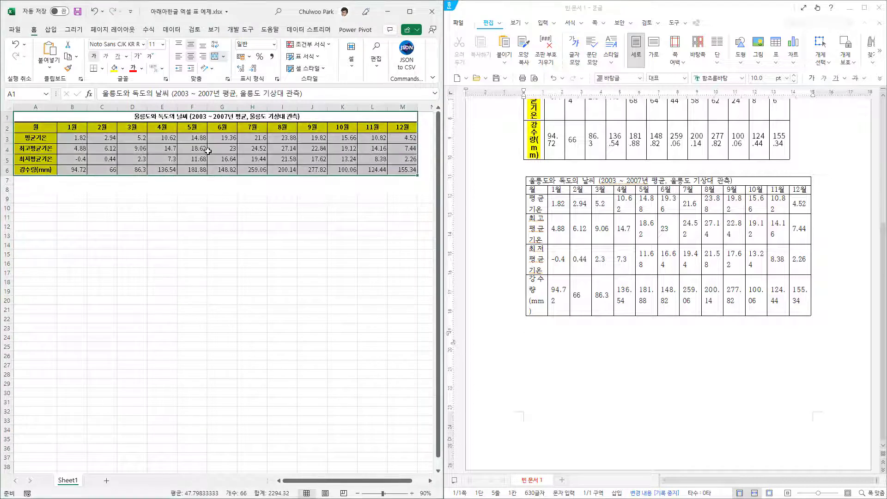
scroll(607, 182, up, 2)
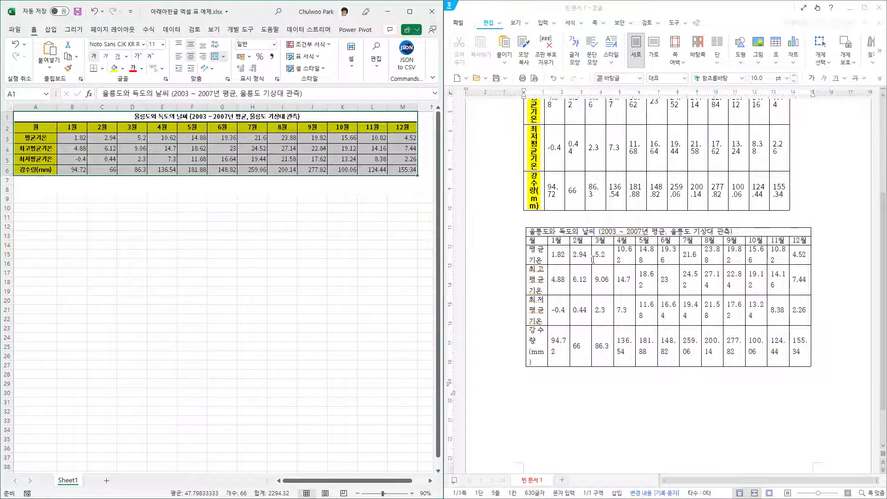
scroll(592, 259, down, 2)
click(564, 349)
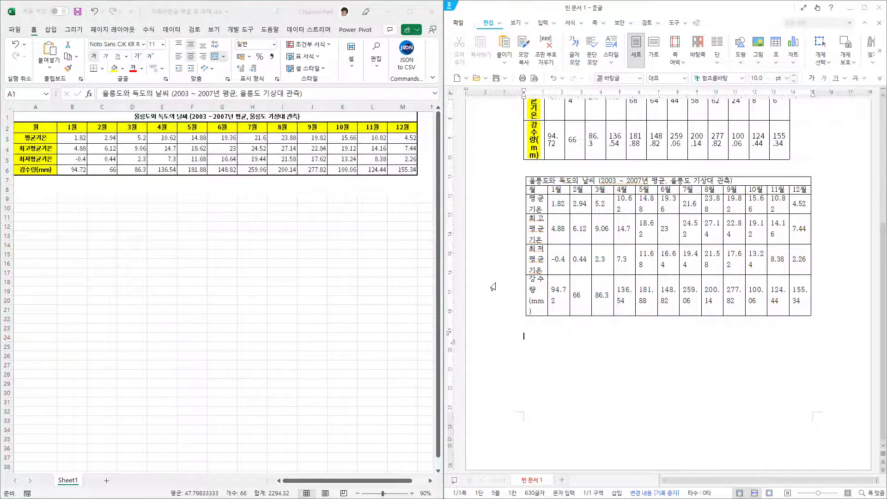
Step: Switch to Excel and copy the weather table as a picture (그림으로 복사), with appearance 화면에 표시된 대로 and format 그림
click(118, 135)
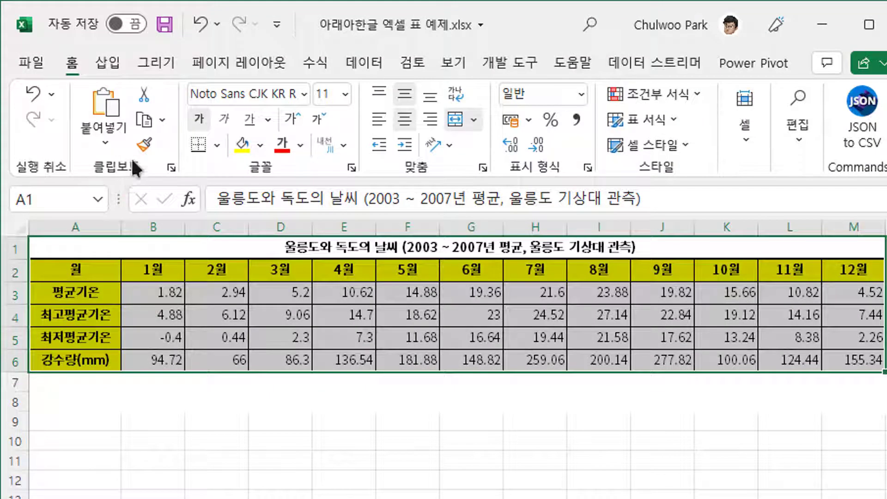
click(163, 120)
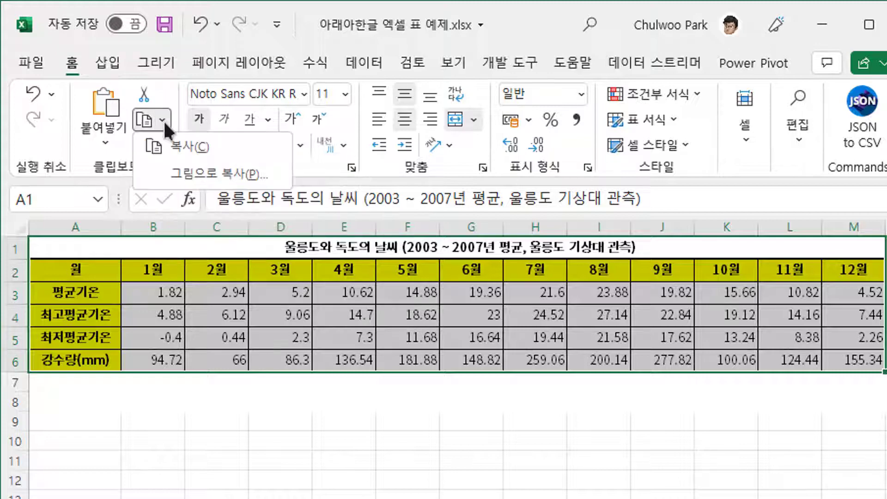
click(209, 175)
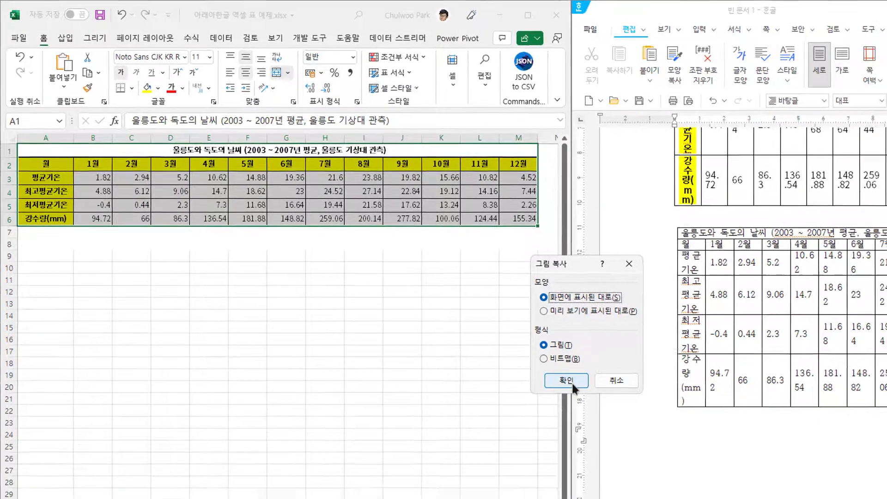
click(577, 387)
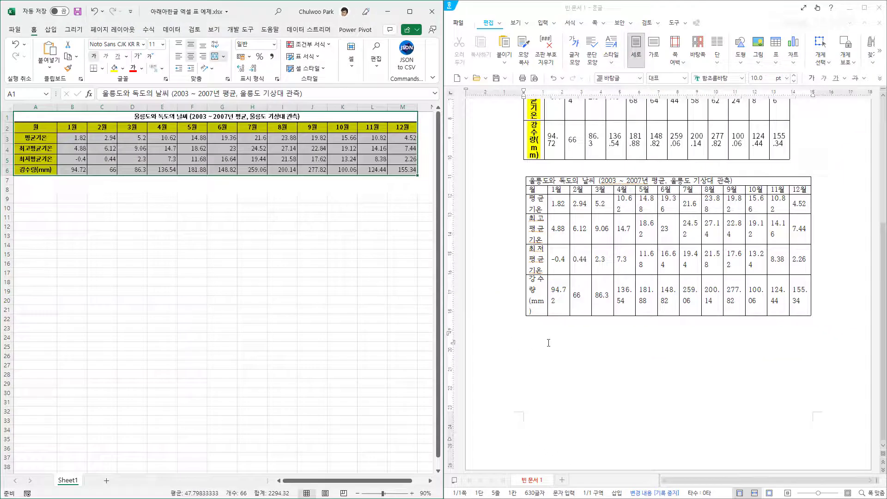
Step: Paste the copied table picture on the blank line below the second table in the Hangul document and select it
click(548, 342)
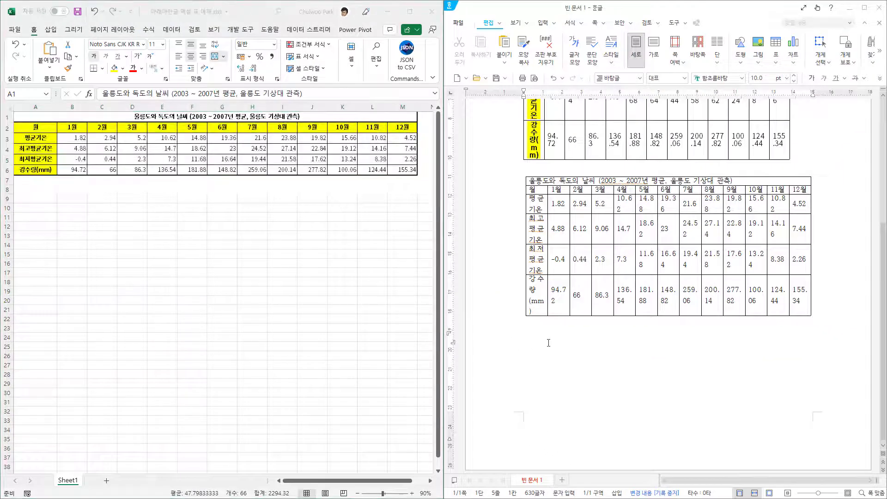
click(505, 44)
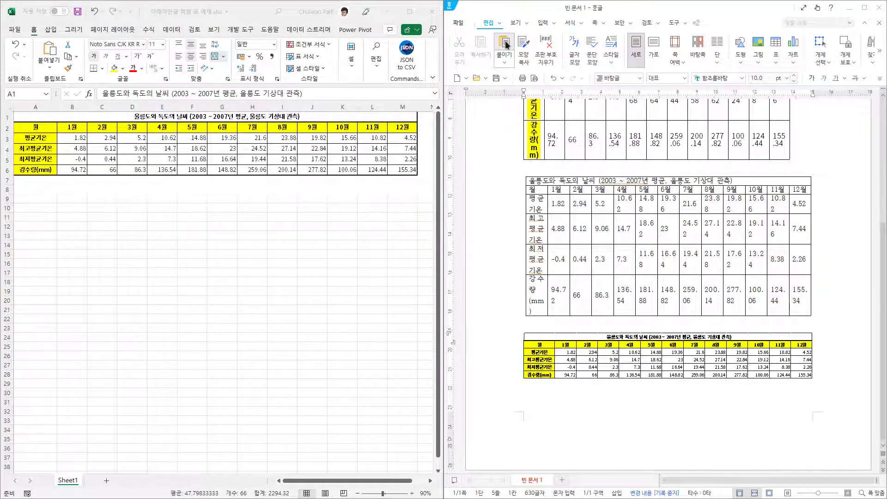
click(686, 367)
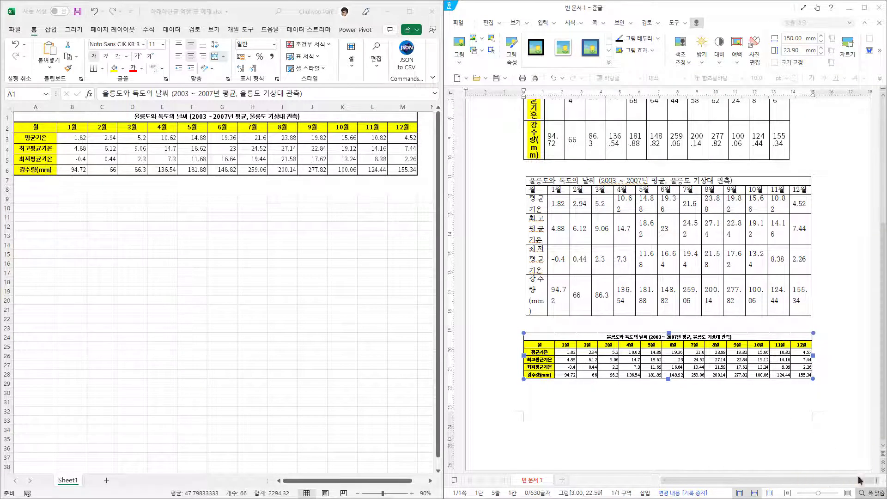
Step: Set the document view magnification to 100%, then 150%, and examine the pasted table picture
click(870, 493)
click(593, 184)
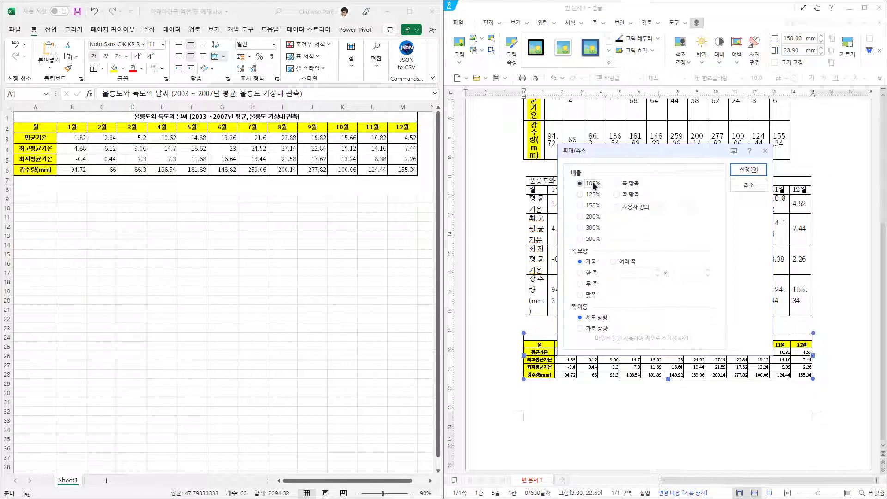
click(749, 170)
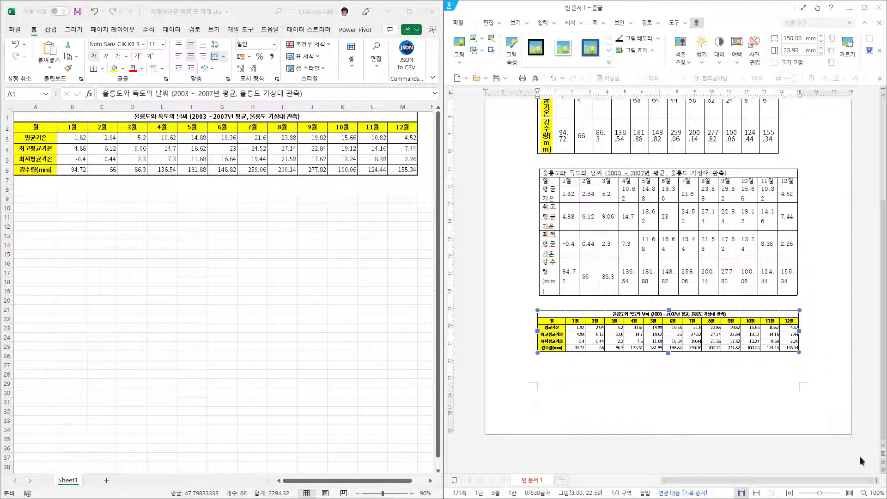
click(872, 493)
click(591, 206)
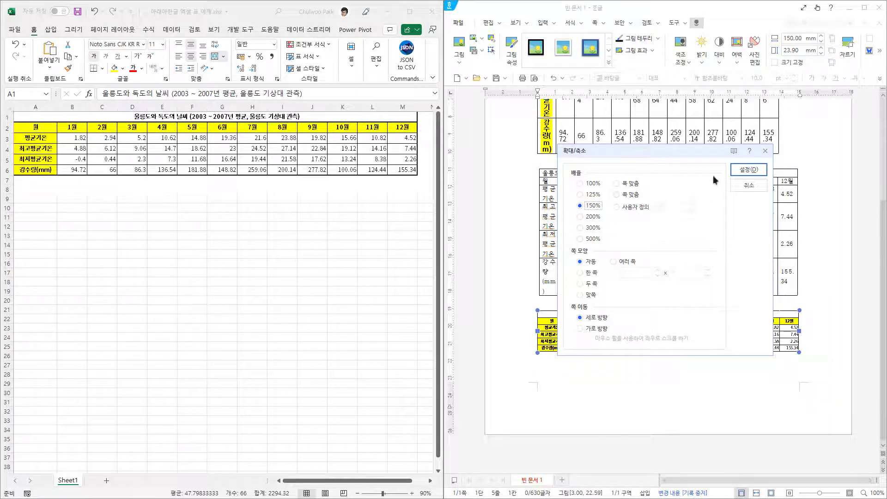
click(748, 169)
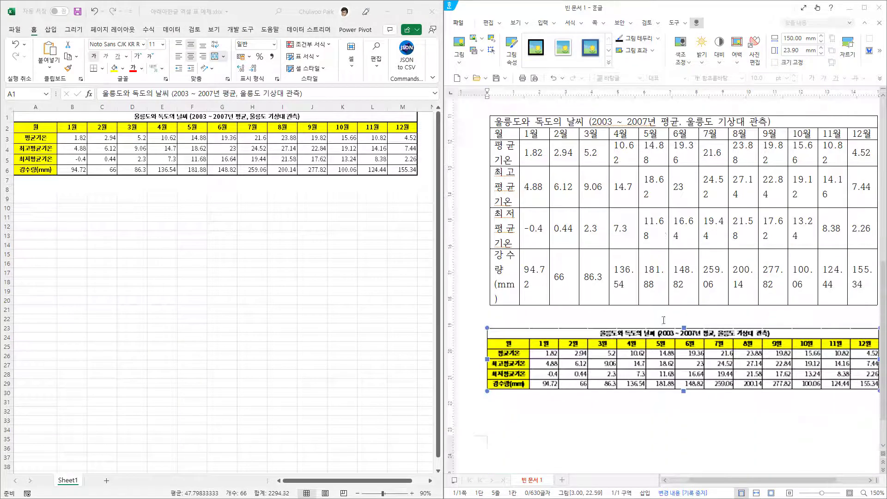
click(620, 407)
scroll(620, 406, down, 2)
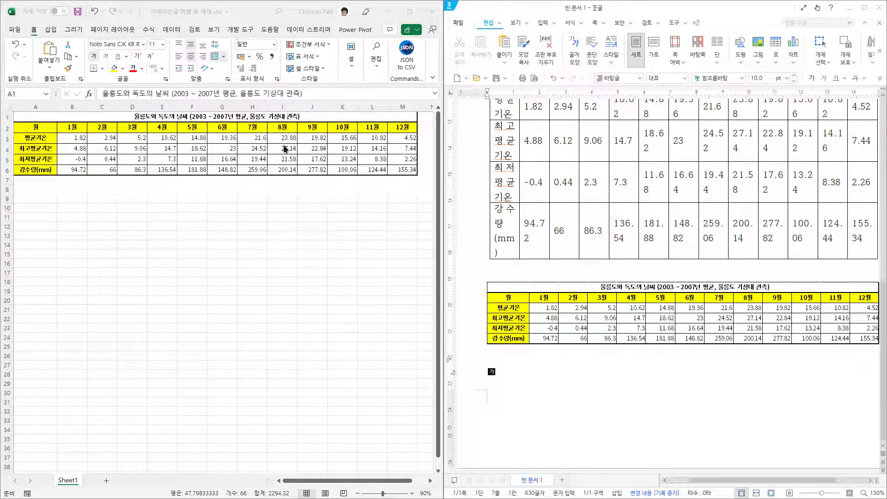
click(629, 307)
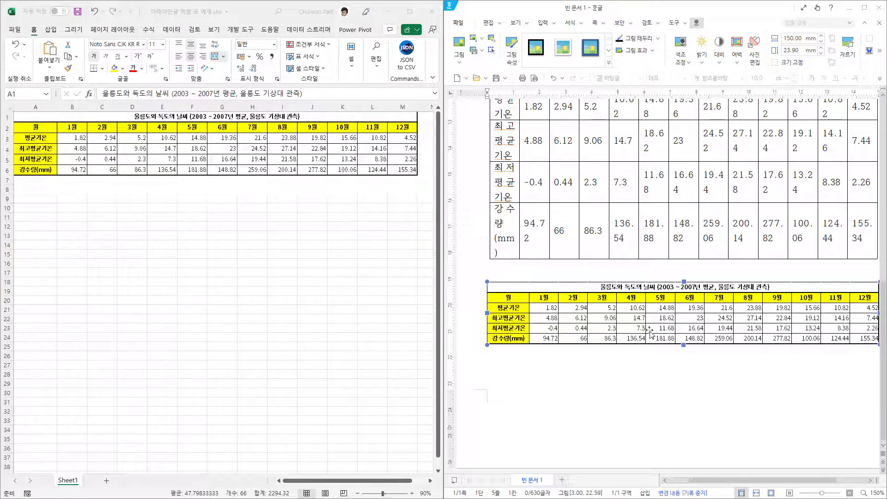
Step: Deselect the table picture in Hangul, switch to Excel, and copy the selected weather table as ordinary cells
click(612, 370)
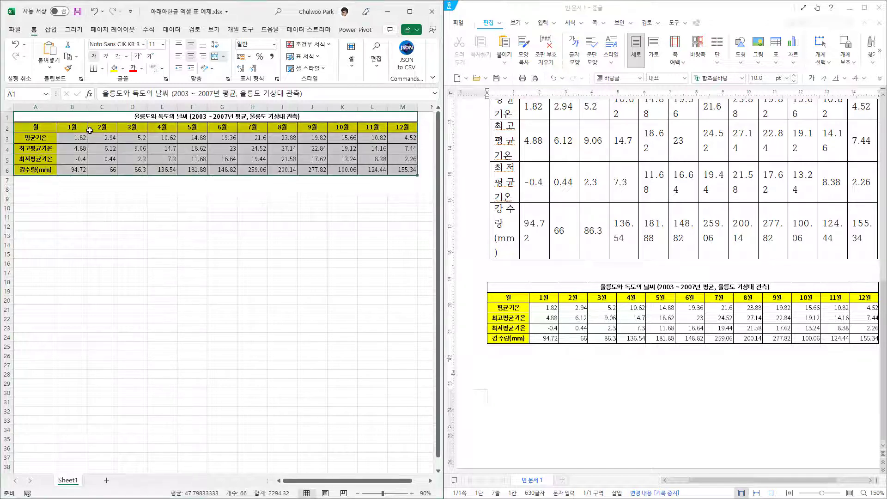
right_click(81, 118)
click(117, 156)
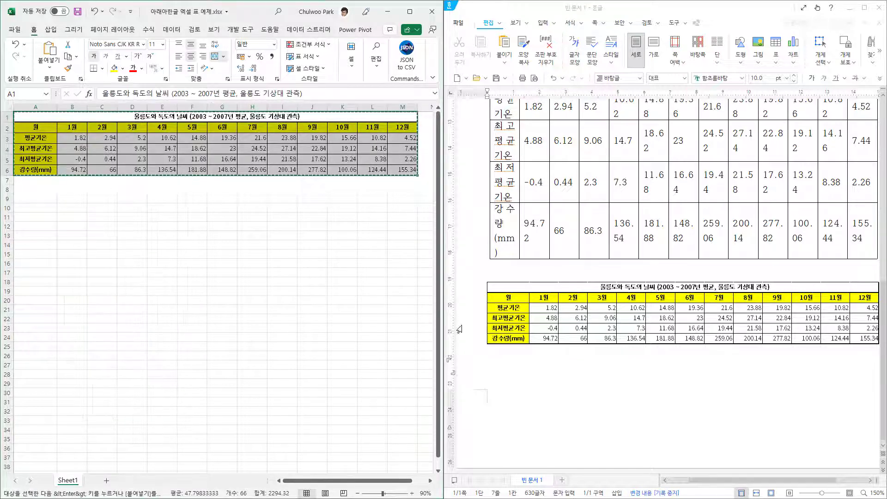
Step: In Hangul, paste the copied table below the picture with 골라 붙이기, using the data format Microsoft Excel 워크시트
click(511, 384)
click(505, 63)
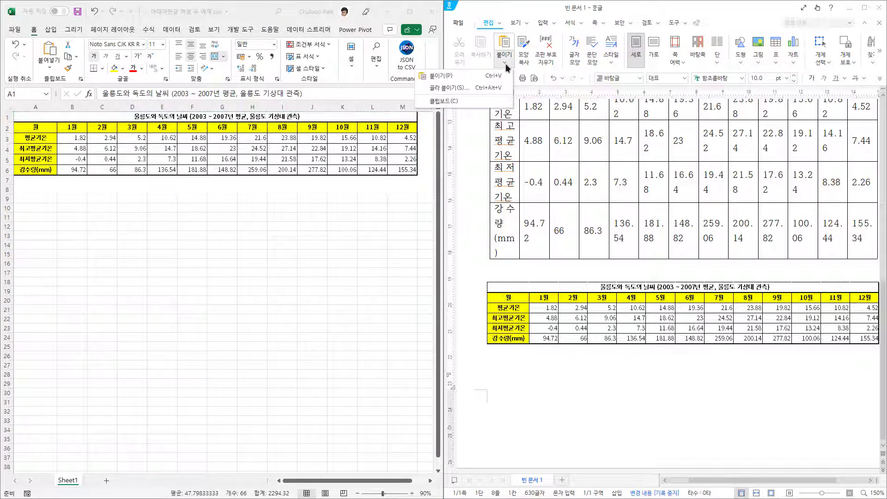
click(489, 95)
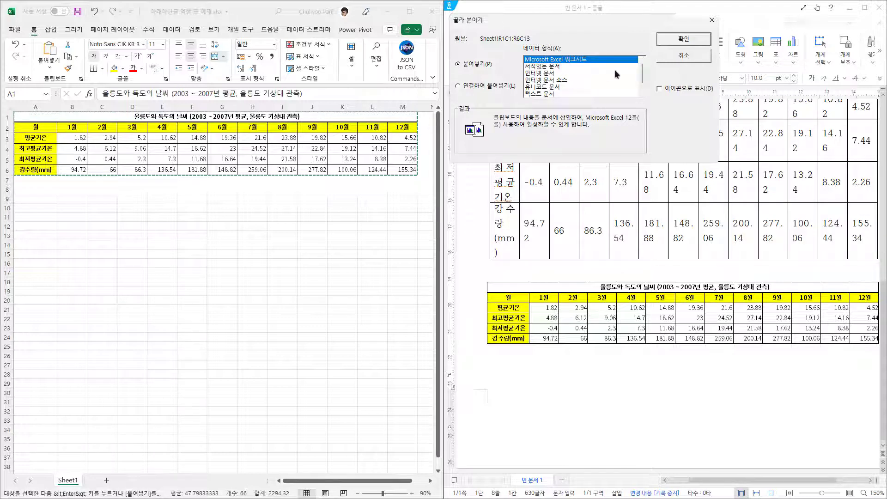
click(679, 41)
scroll(610, 333, down, 3)
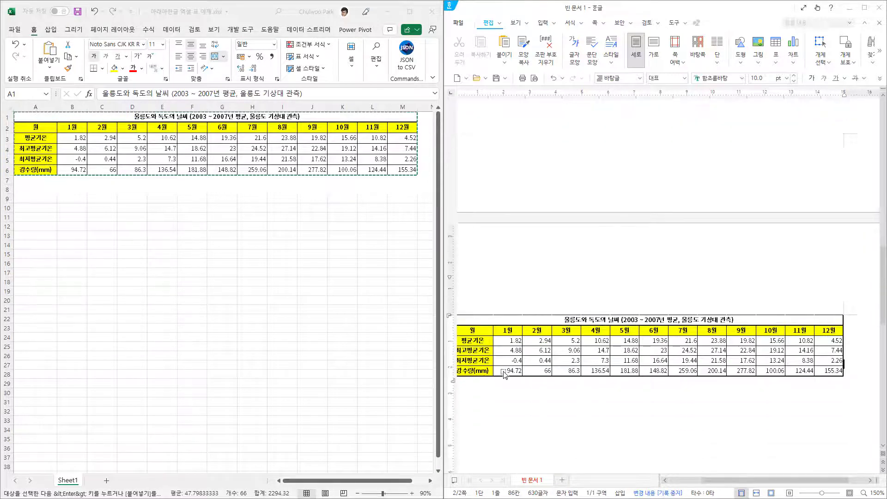
Step: Set the document view magnification to fit the page width (폭 맞춤)
click(872, 493)
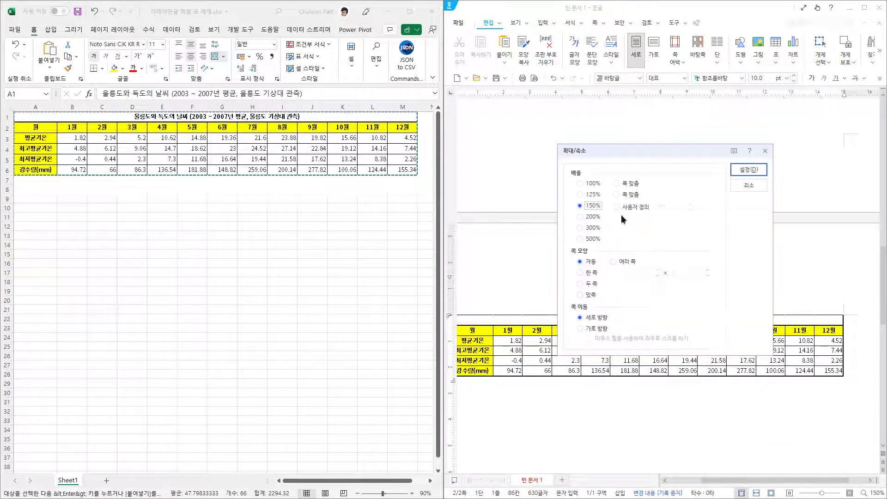
click(617, 183)
click(741, 171)
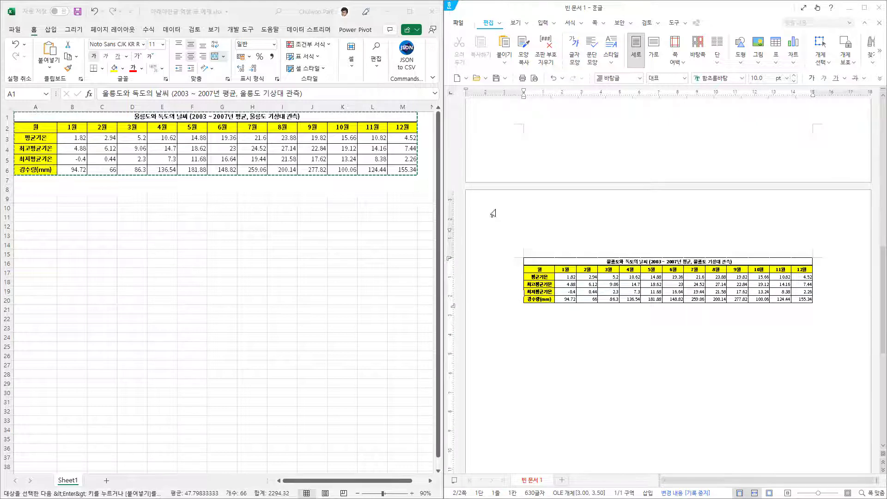
Step: Compare the table pasted as a picture on page 1 with the embedded worksheet object on page 2
scroll(563, 239, up, 3)
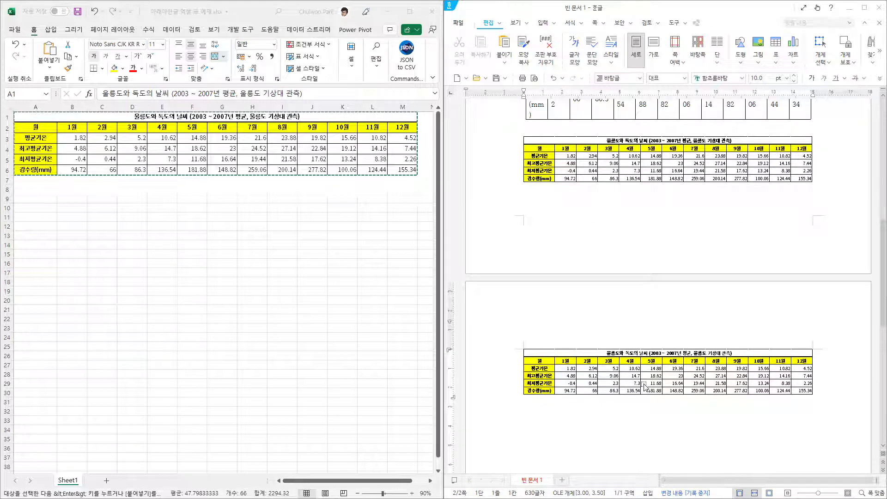
scroll(645, 387, down, 1)
scroll(645, 386, up, 1)
click(649, 163)
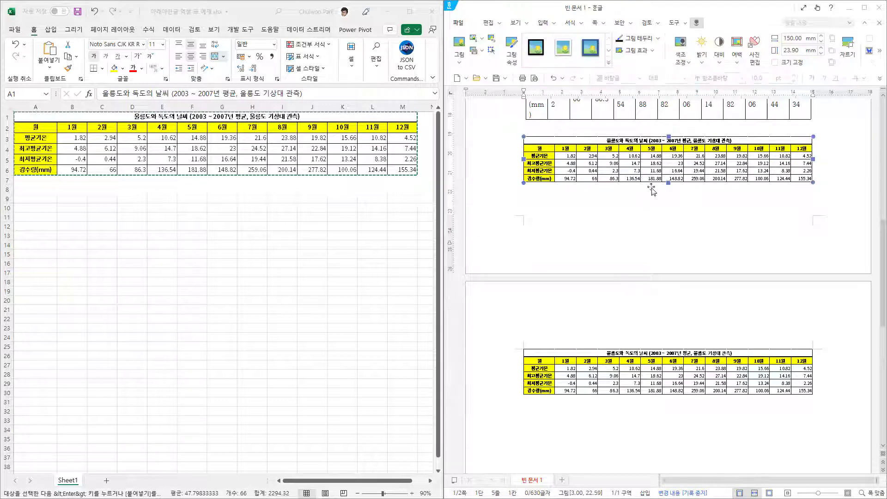
scroll(646, 279, down, 3)
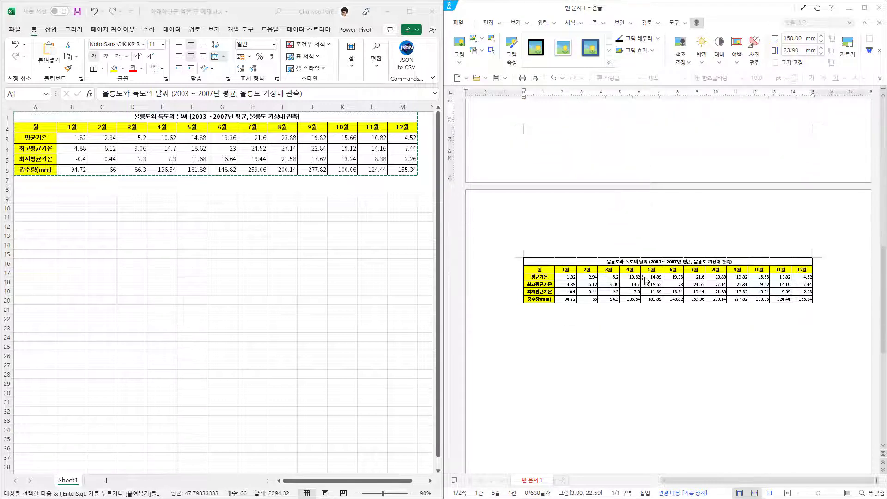
Step: Open the embedded worksheet object on page 2 for editing, and narrow and move its Excel window to uncover the document
click(622, 292)
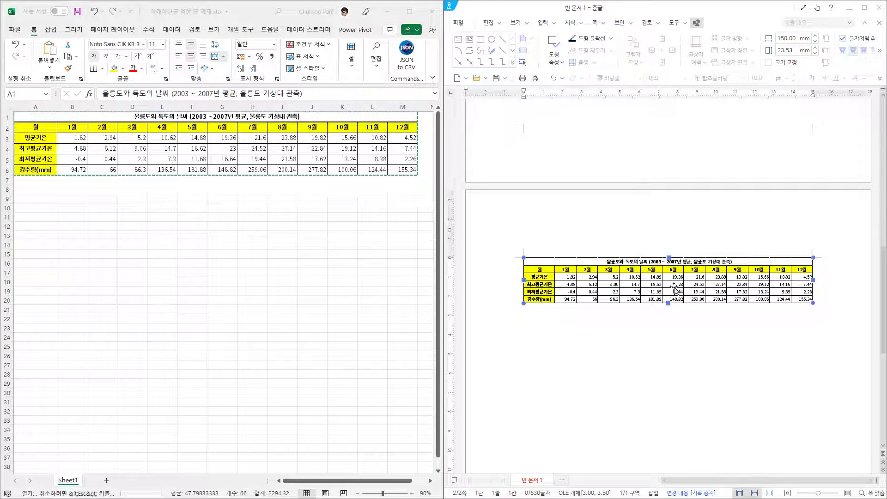
double_click(674, 290)
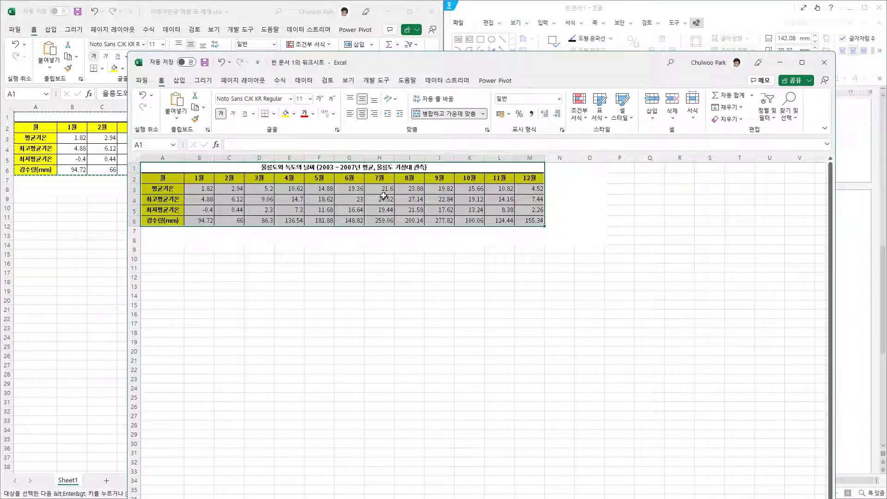
drag(835, 290, 579, 261)
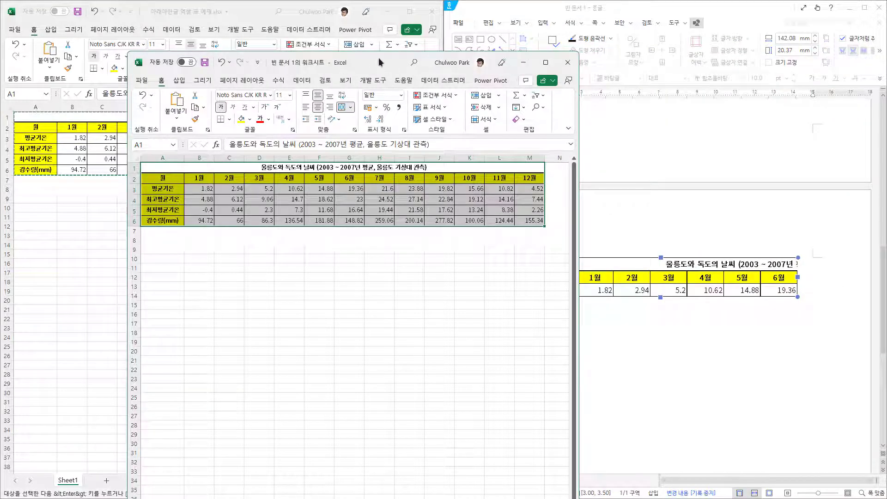
drag(382, 63, 324, 41)
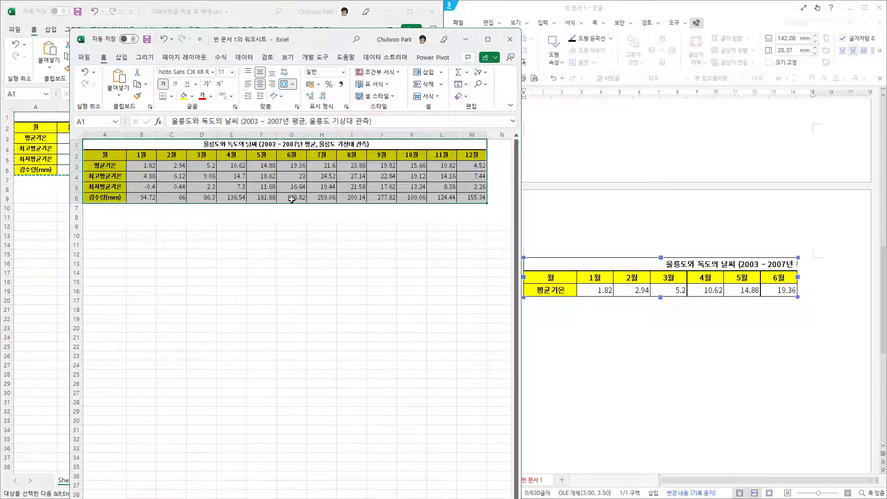
Step: Fill the row label cells A2:A6 of the embedded worksheet with light gray and close its window
click(377, 200)
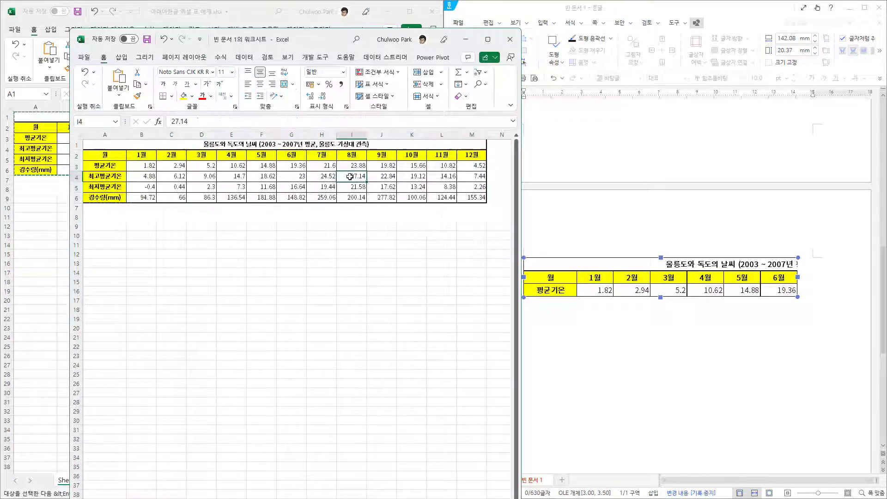
click(319, 198)
drag(112, 157, 107, 198)
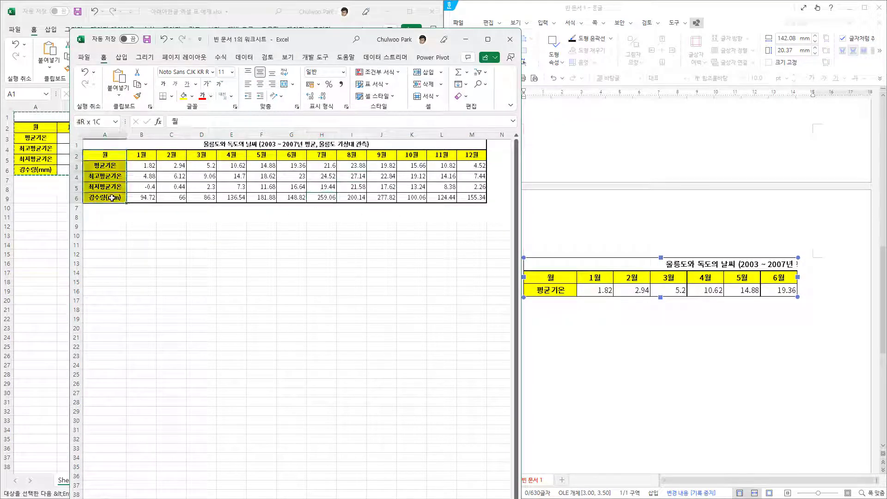
click(192, 96)
click(198, 120)
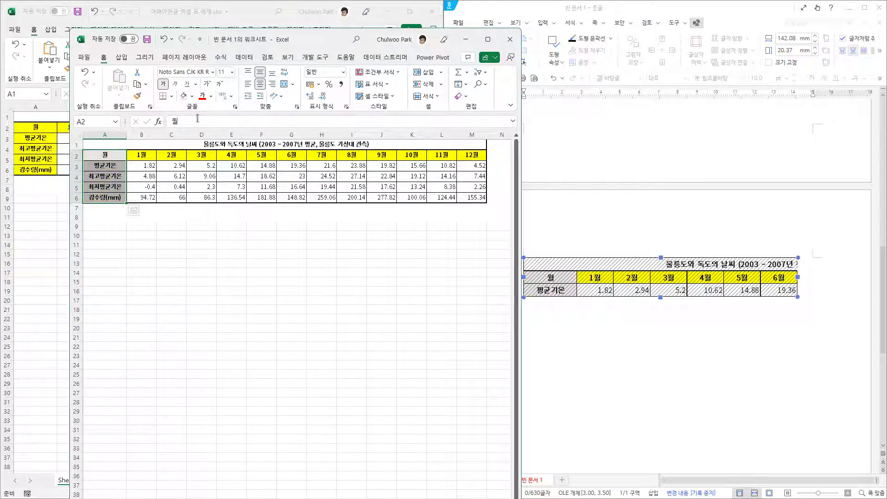
click(171, 187)
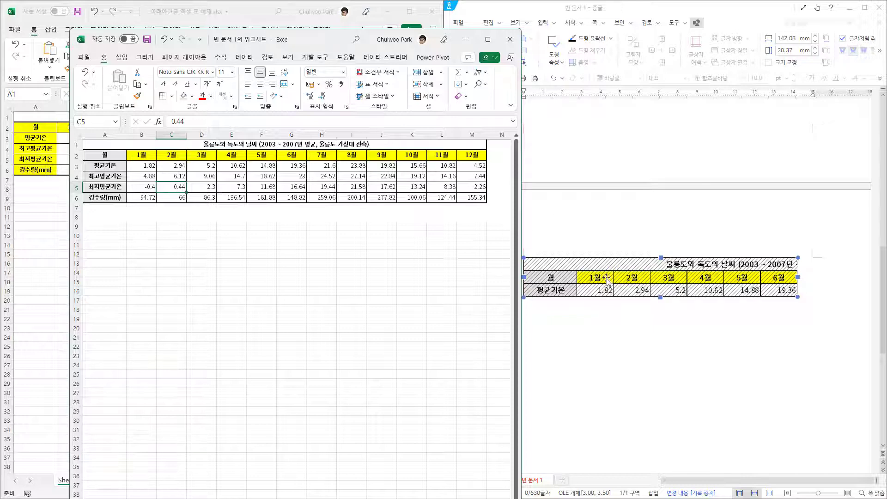
click(508, 41)
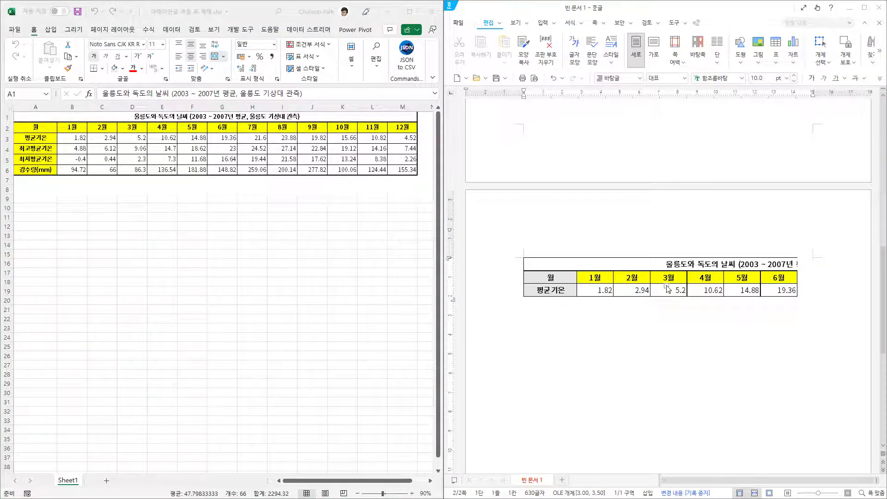
Step: Enlarge the embedded worksheet object on page 2 to about 169 × 52 mm
click(691, 294)
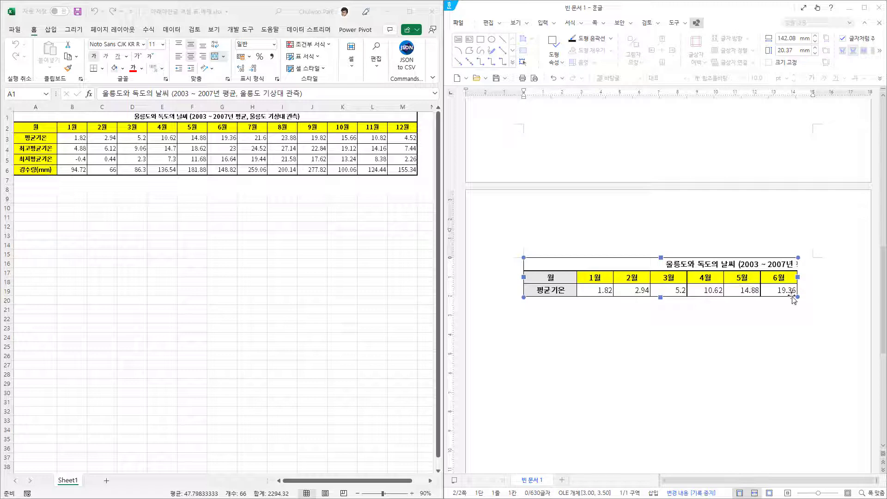
drag(797, 297, 848, 358)
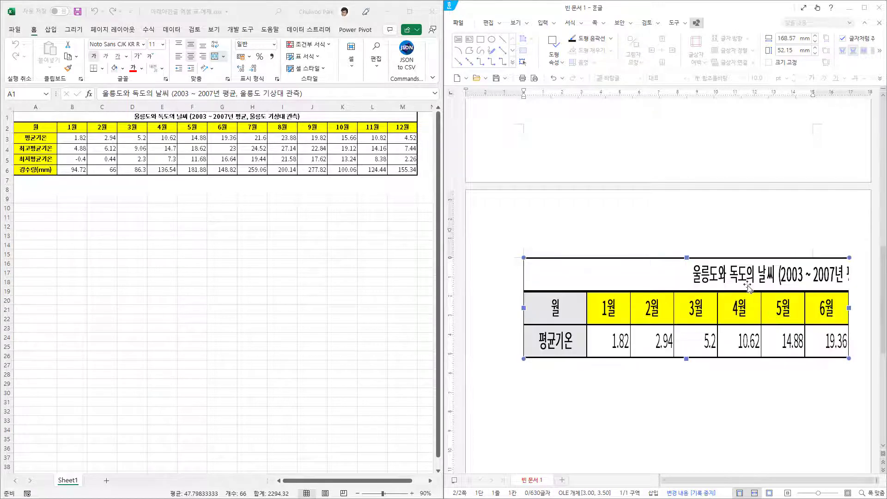
scroll(723, 249, up, 2)
scroll(707, 367, down, 2)
Step: Reopen the enlarged worksheet object for editing in Excel and close it without changes
right_click(643, 318)
click(666, 212)
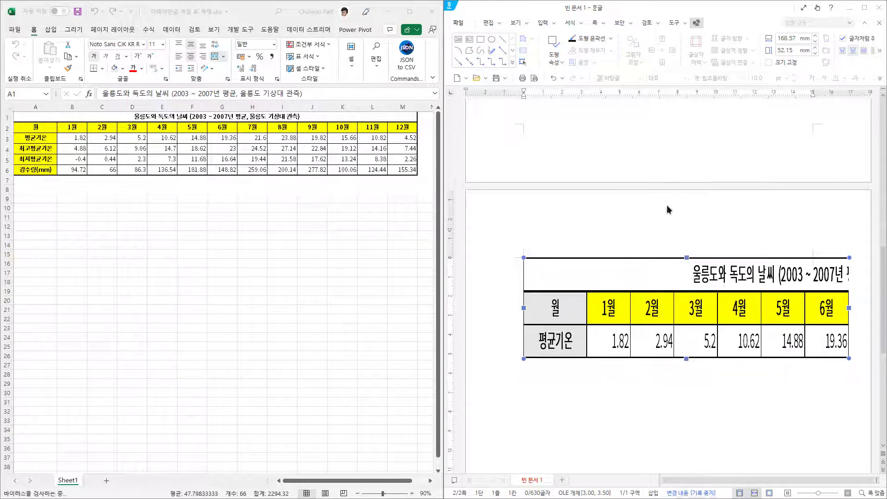
click(784, 114)
Step: Insert a new Microsoft Excel Worksheet OLE object (OLE 개체) on the line below the embedded table
click(756, 403)
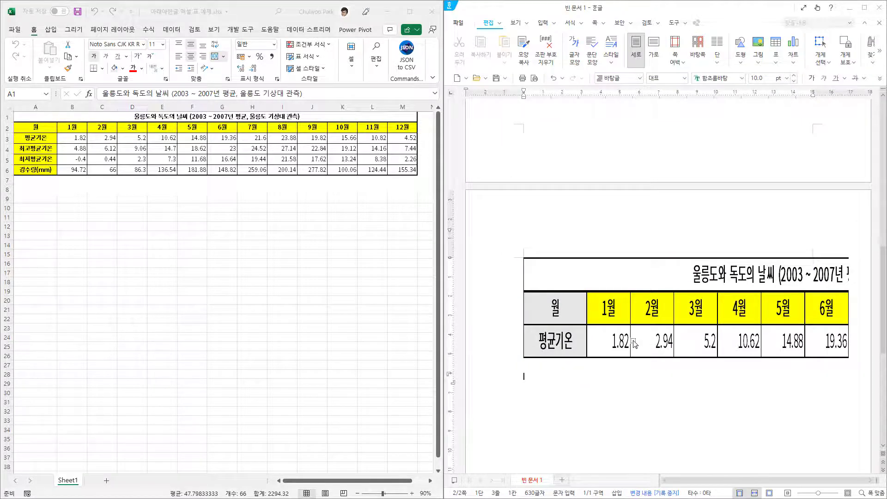
scroll(634, 344, down, 3)
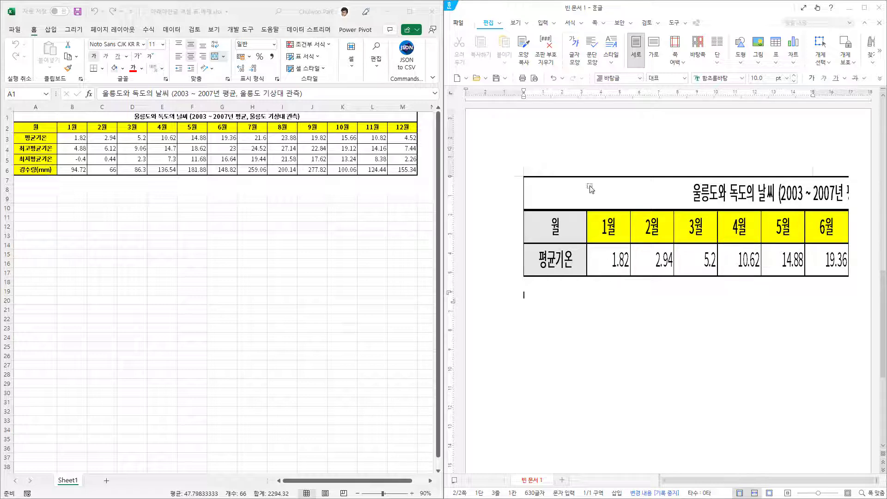
click(552, 23)
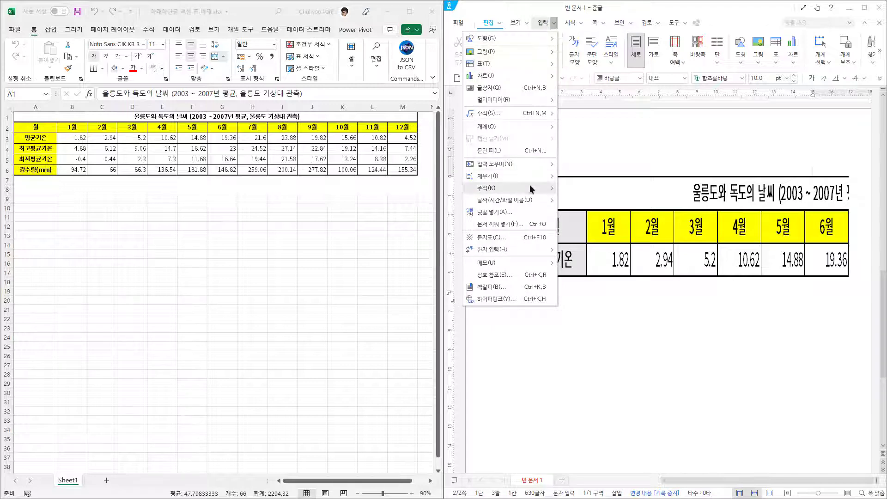
mouse_move(529, 129)
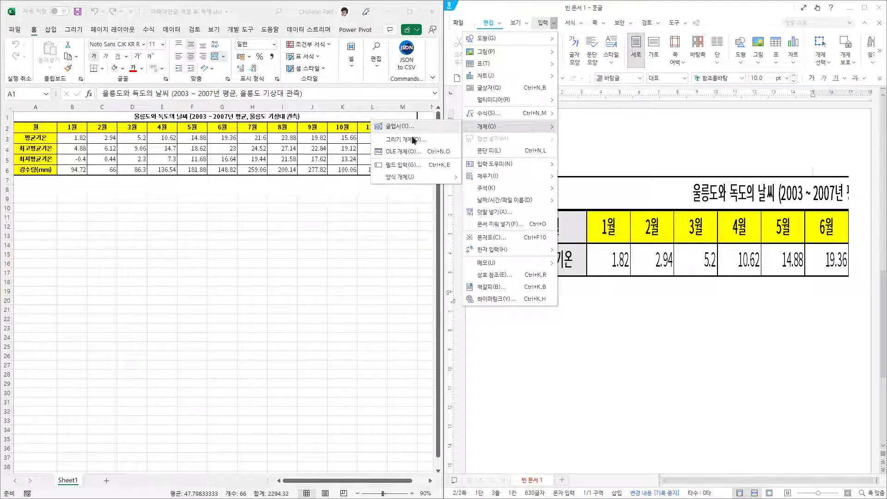
click(412, 152)
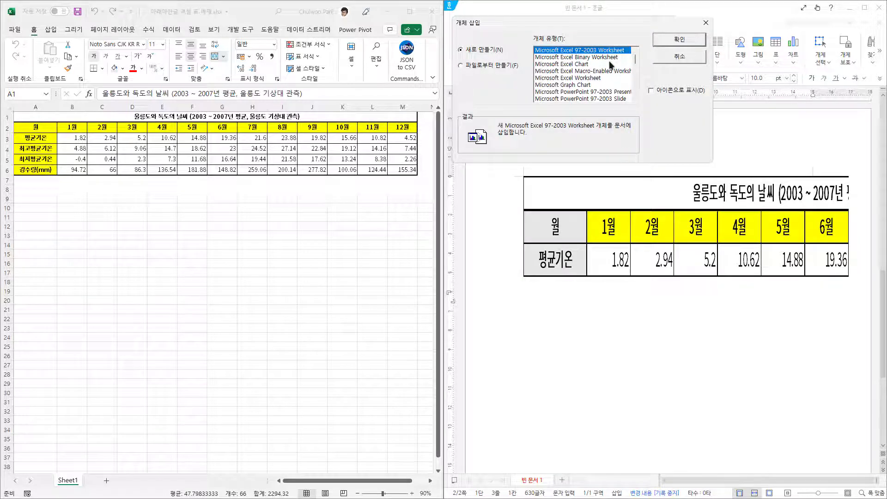
mouse_move(635, 60)
mouse_down()
mouse_move(636, 104)
mouse_move(634, 59)
mouse_up()
click(573, 78)
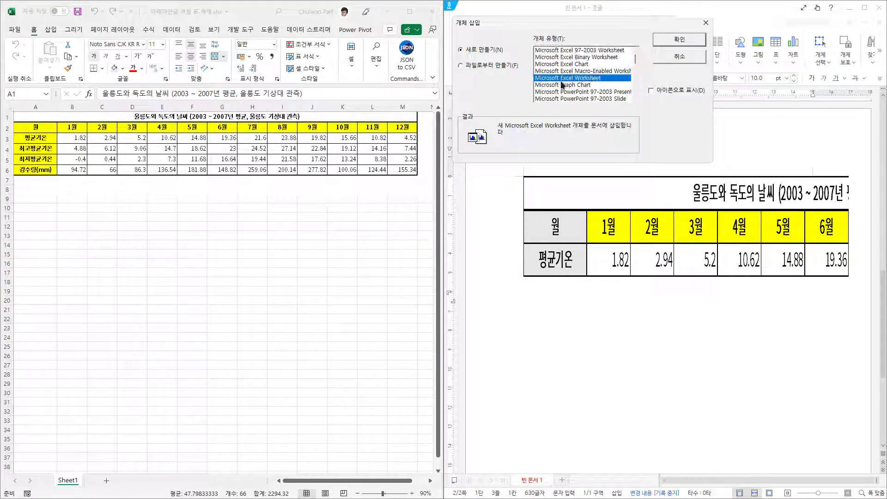
click(677, 39)
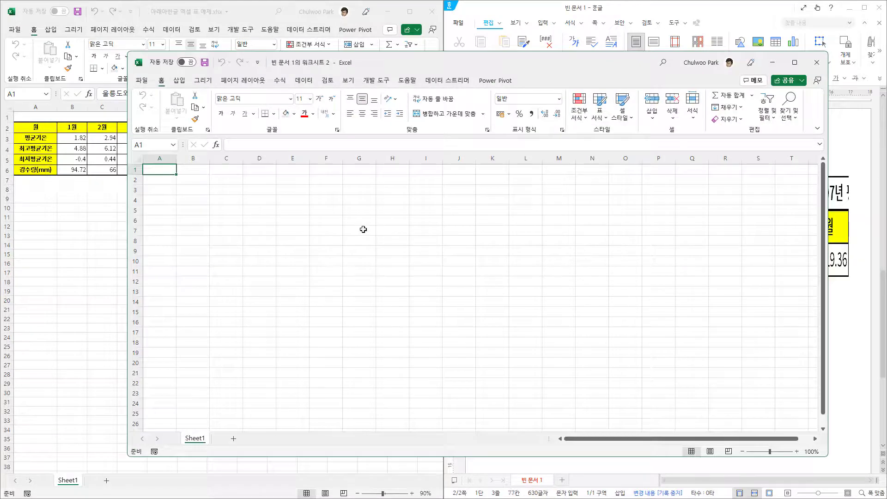
Step: Copy the weather table A1:M6 from the source workbook and paste it at A1 of the new embedded worksheet
click(76, 155)
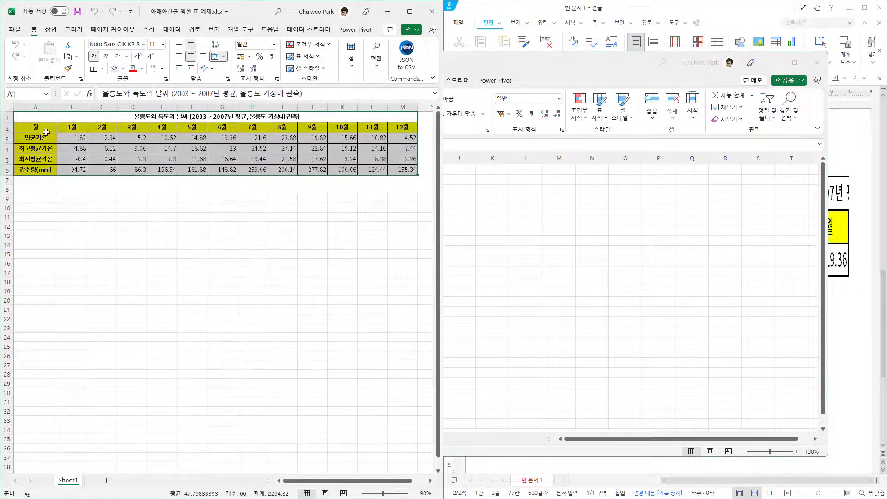
drag(30, 117, 331, 169)
key(ctrl+c)
click(577, 204)
key(ctrl+v)
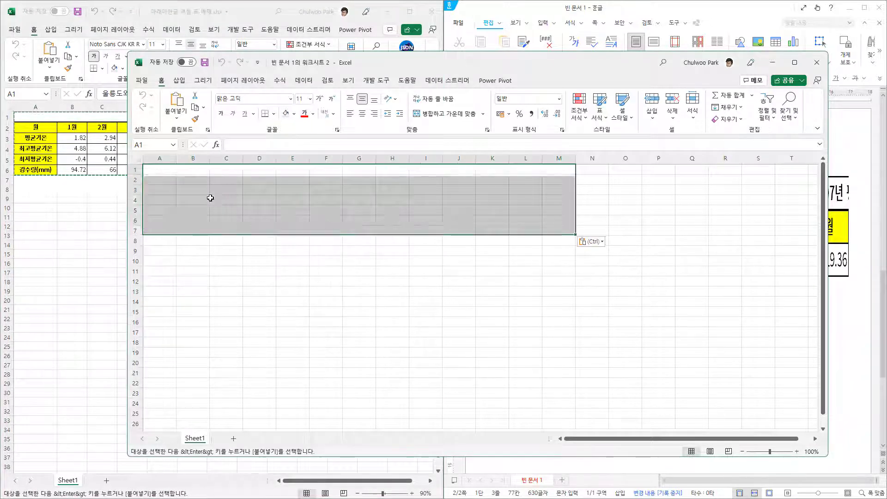
click(292, 203)
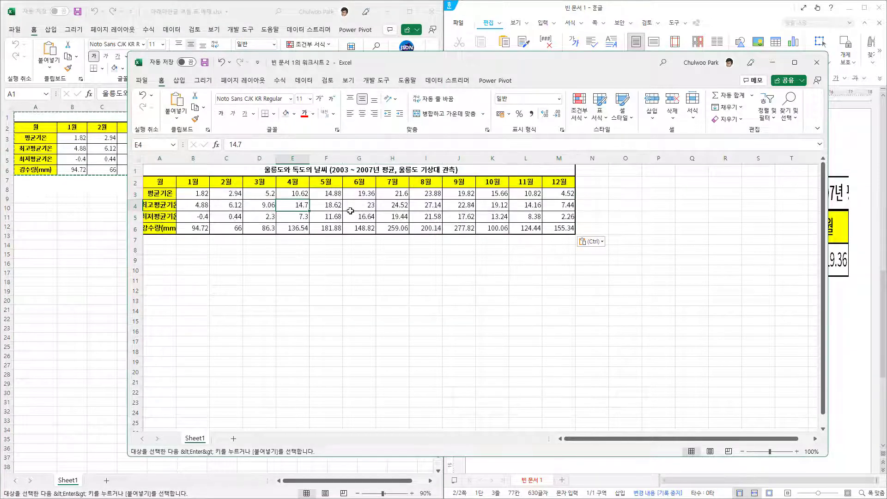
Step: Return from the new embedded worksheet to the Hangul document, and check that the object reopens in Excel before closing it
click(817, 62)
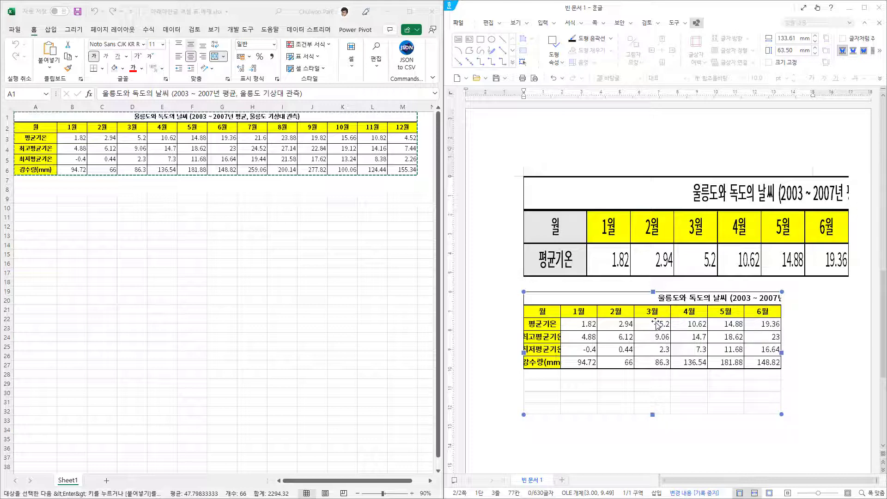
double_click(649, 360)
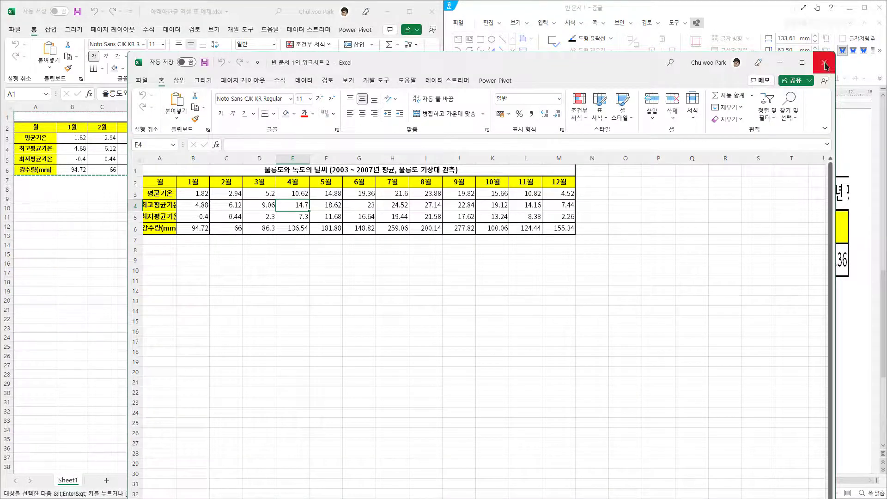
click(824, 64)
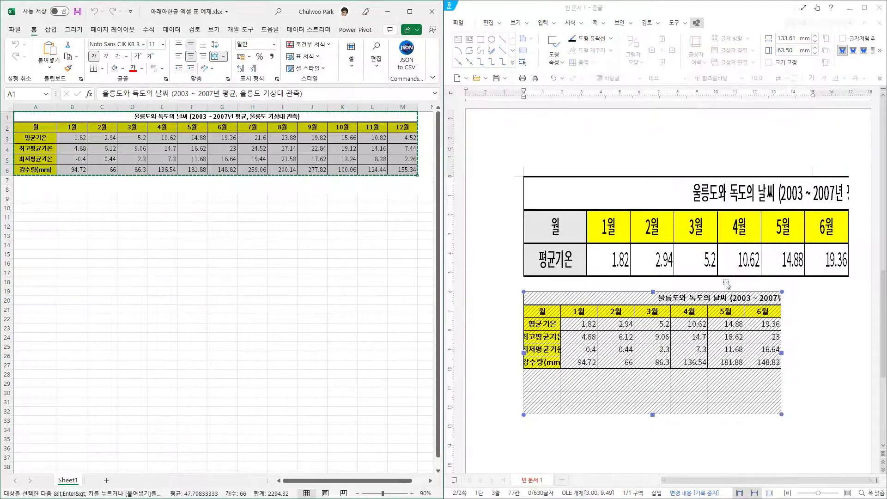
Step: Set the second embedded worksheet object to be treated as a character (글자처럼 취급) and add two blank lines below it
click(748, 361)
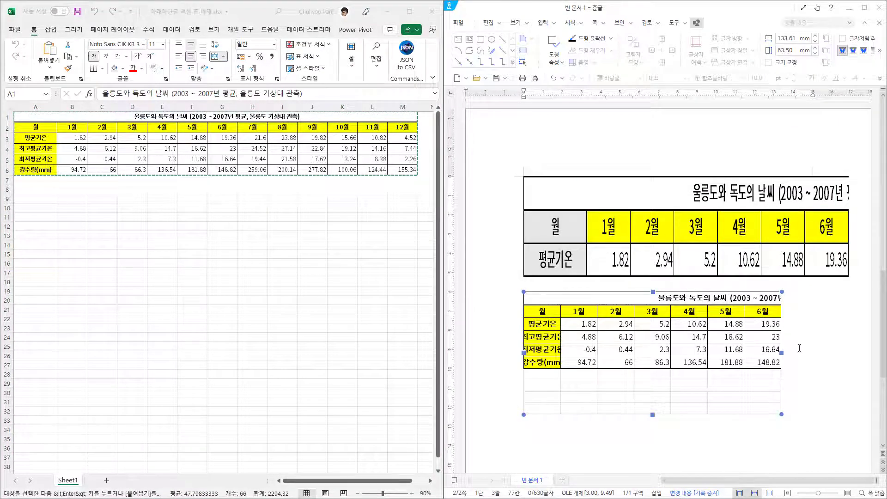
click(799, 347)
key(Return)
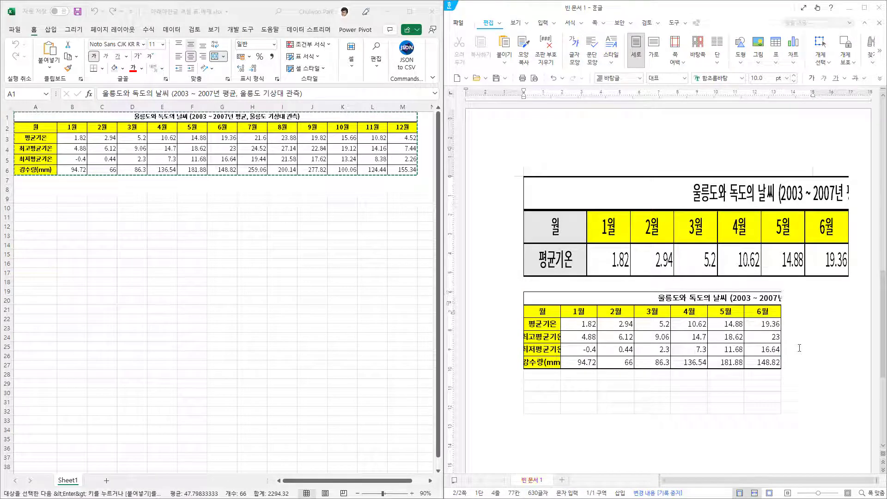
click(527, 302)
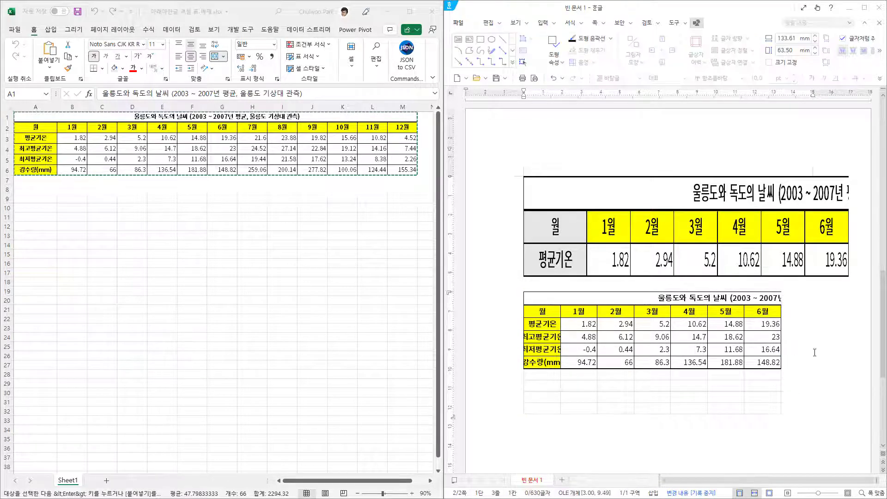
click(818, 383)
key(Return)
key(Return)
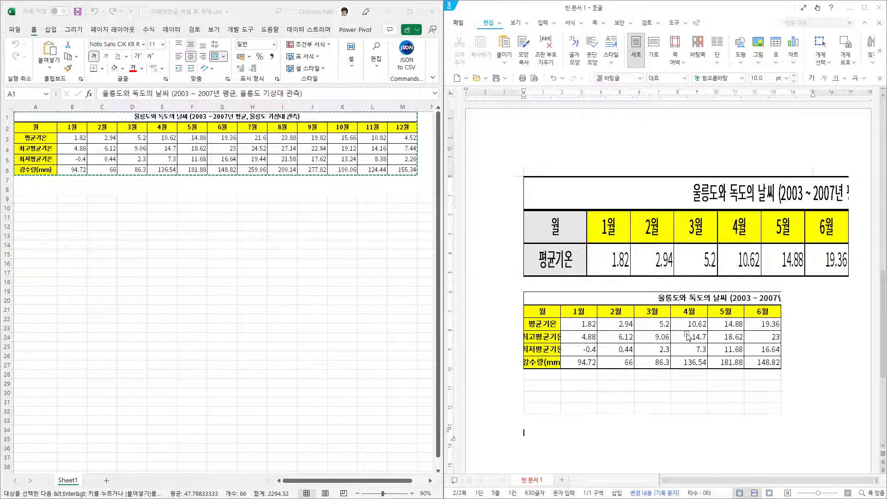
scroll(683, 332, down, 5)
scroll(680, 337, down, 2)
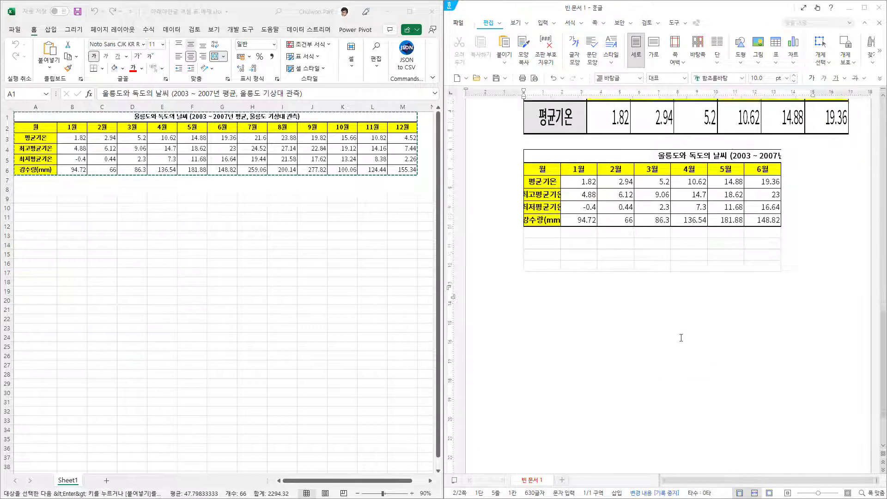
Step: Copy the weather table A1:M6 from the source workbook in Excel
click(280, 155)
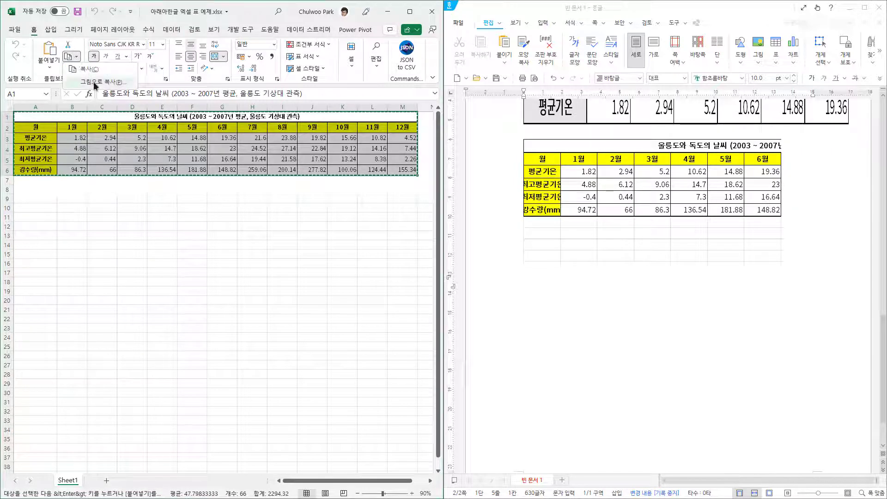
right_click(83, 134)
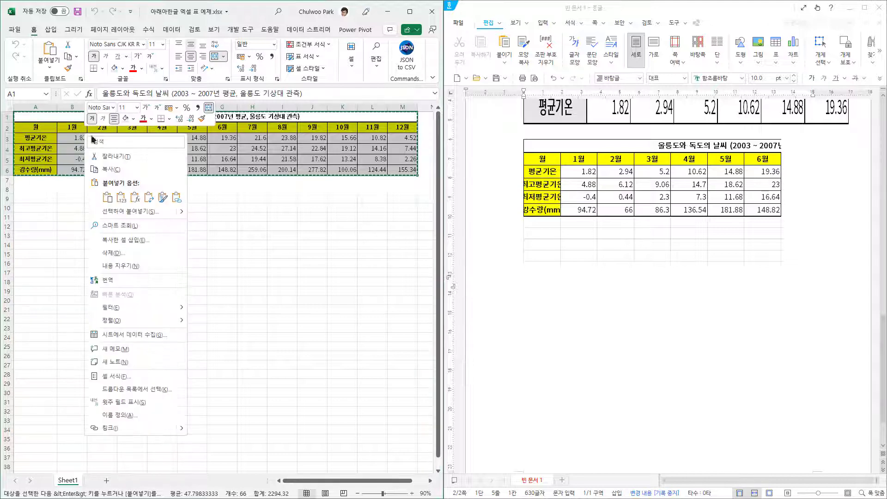
click(104, 170)
Step: Paste the copied table below the worksheet object in the Hangul document as 그림 (메타파일) using paste special
click(546, 284)
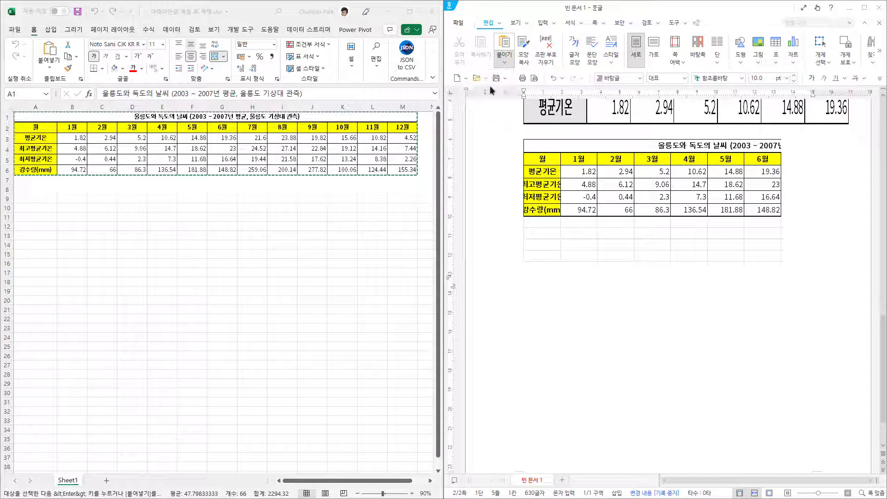
key(ctrl+alt+v)
scroll(573, 80, down, 1)
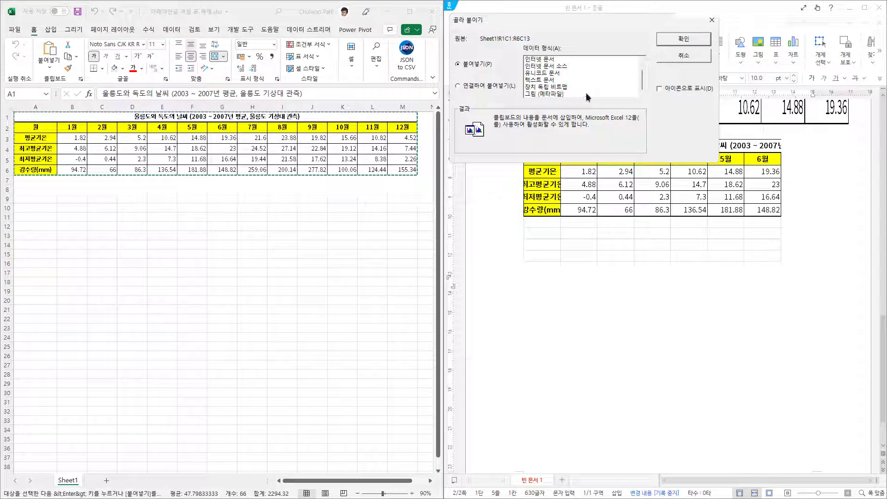
click(536, 93)
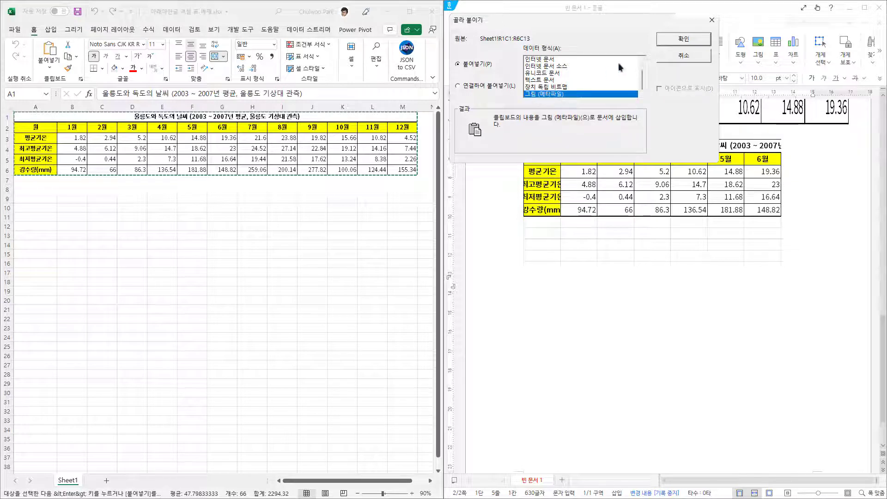
click(684, 40)
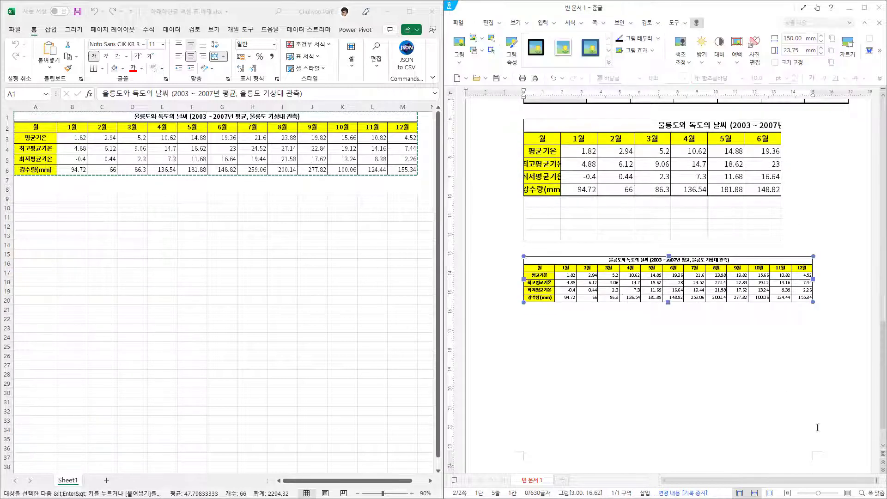
Step: Set the pasted metafile picture to be treated as a character (글자처럼 취급) in its object properties
click(872, 495)
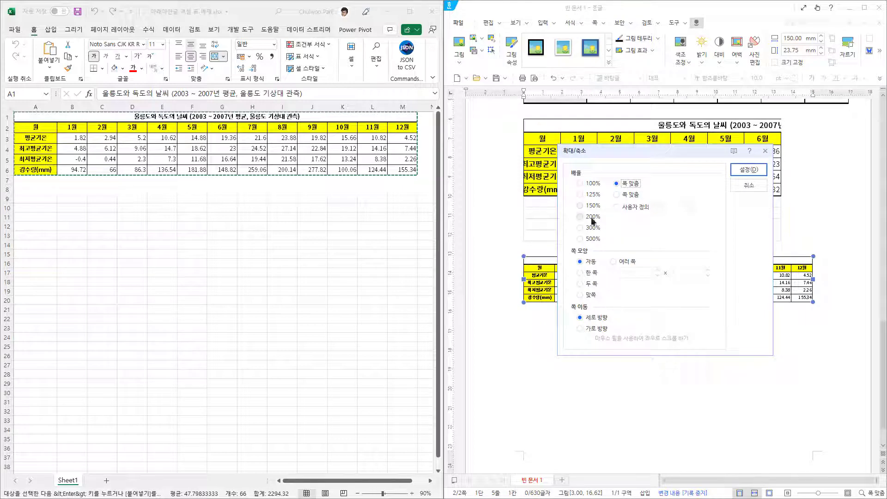
click(586, 206)
click(748, 169)
scroll(624, 323, down, 2)
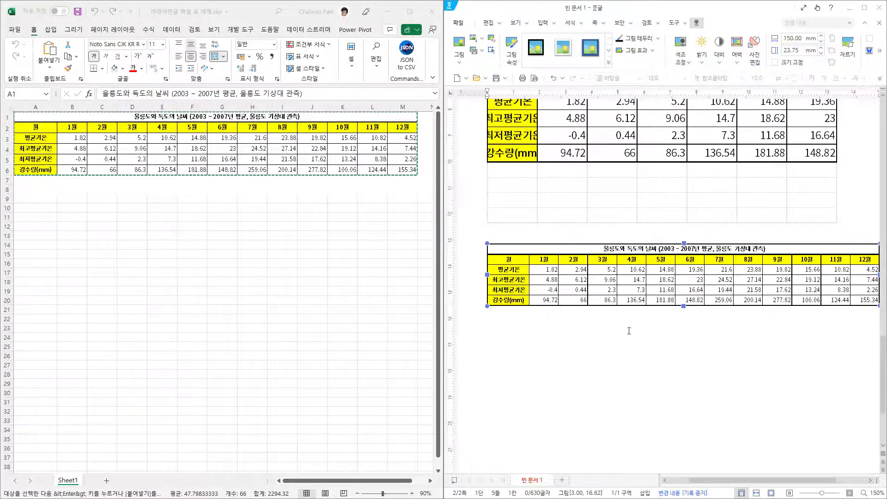
click(624, 338)
right_click(533, 285)
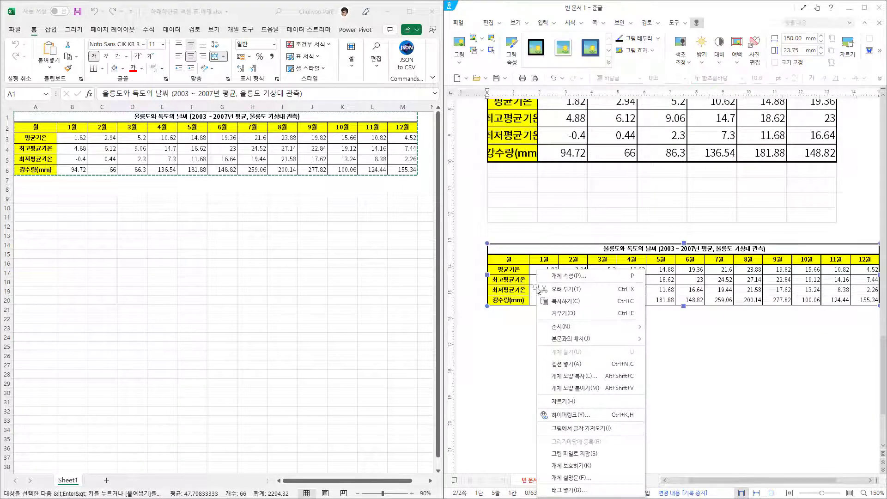
click(585, 281)
double_click(585, 281)
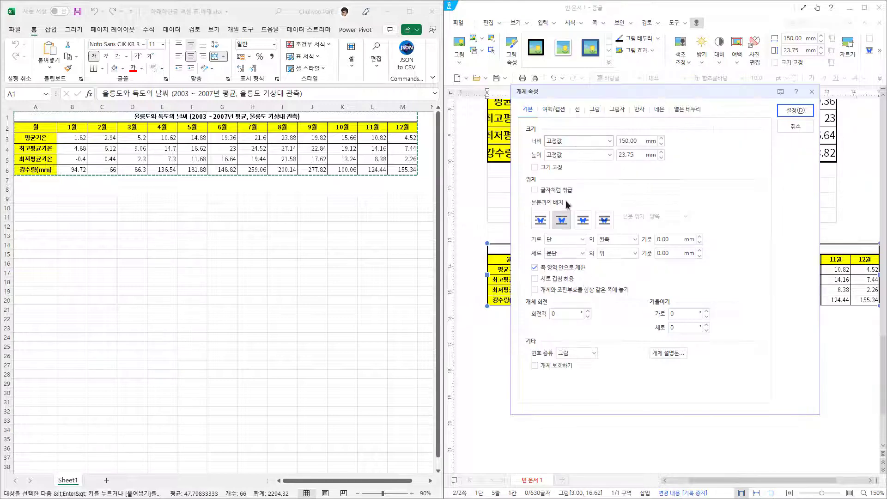
click(552, 190)
click(795, 111)
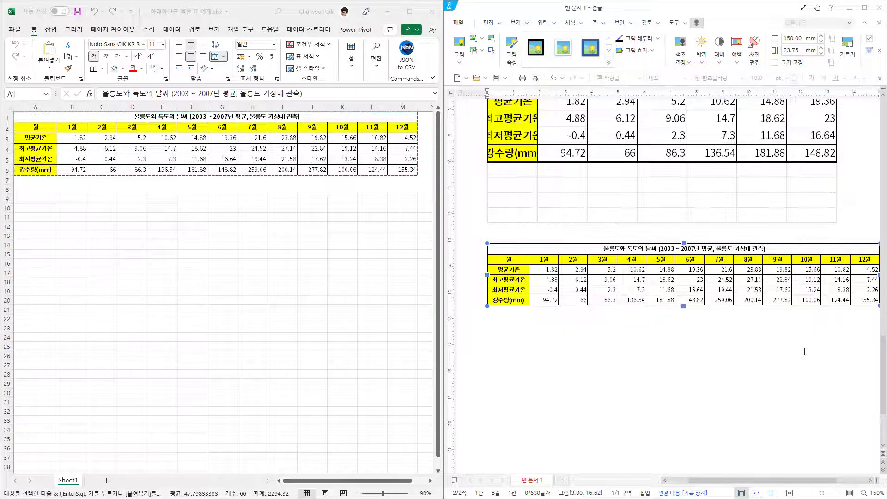
Step: Restore the page-fit zoom (쪽 맞춤) and add two blank lines below the picture
click(804, 349)
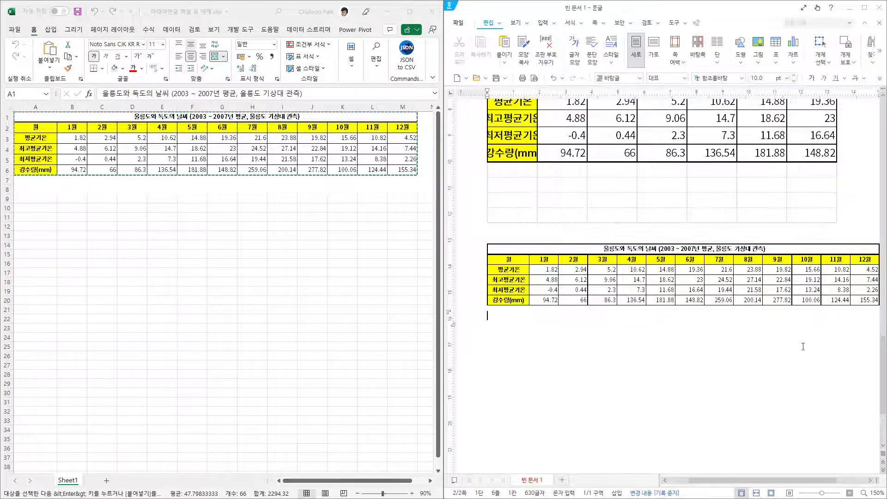
click(874, 493)
click(631, 185)
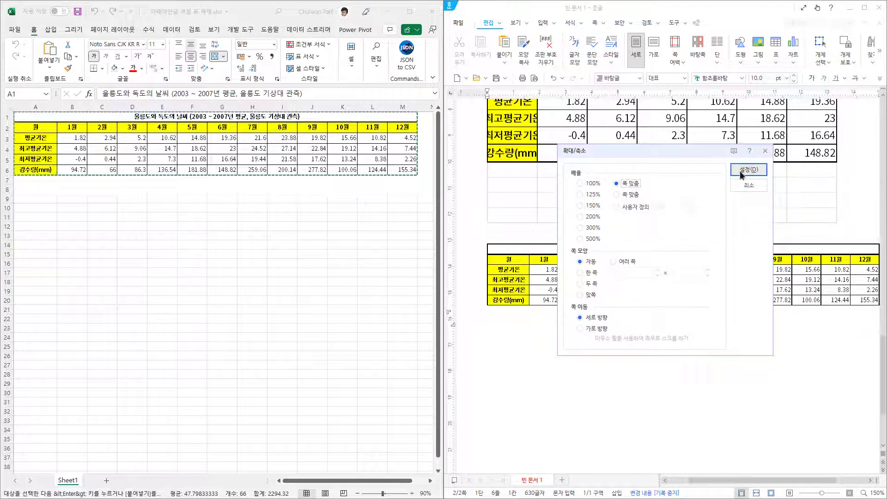
click(748, 169)
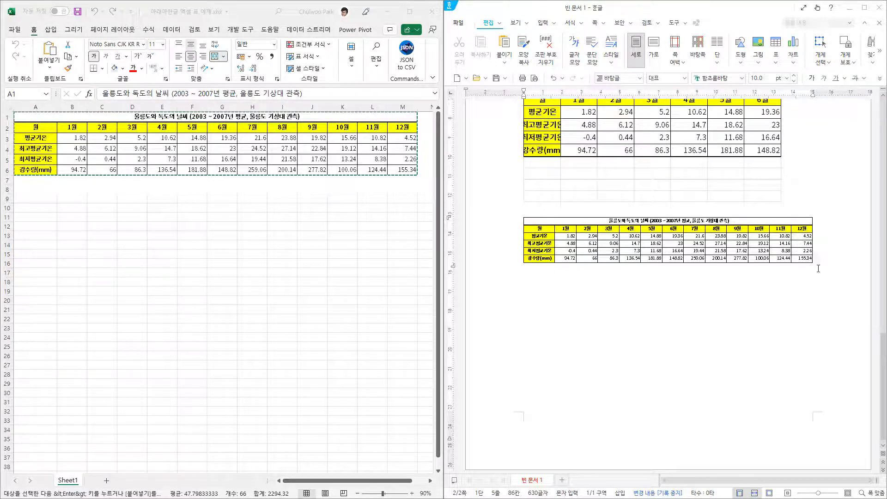
key(Return)
key(Return)
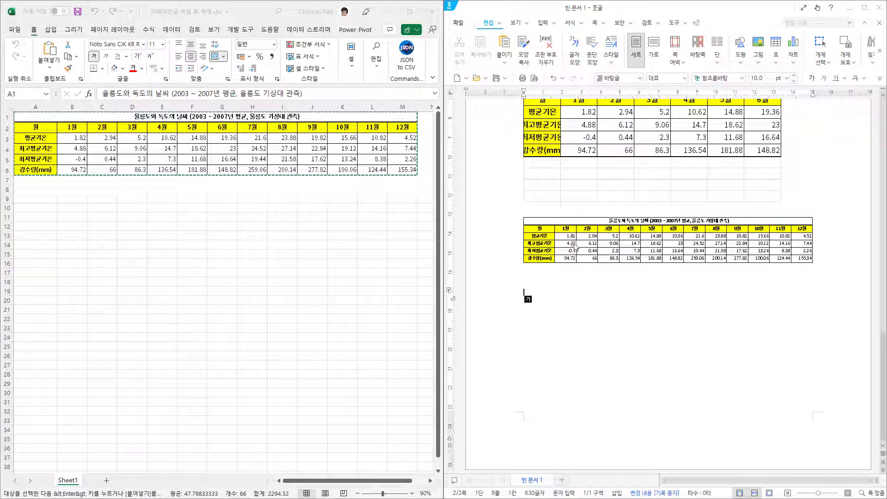
Step: Shrink the metafile picture horizontally to about 56 mm wide and deselect it
click(625, 241)
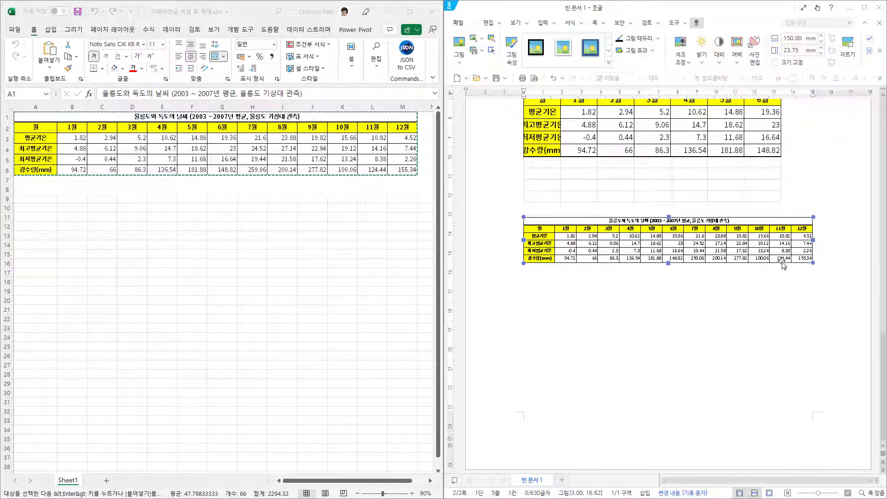
drag(813, 239, 632, 240)
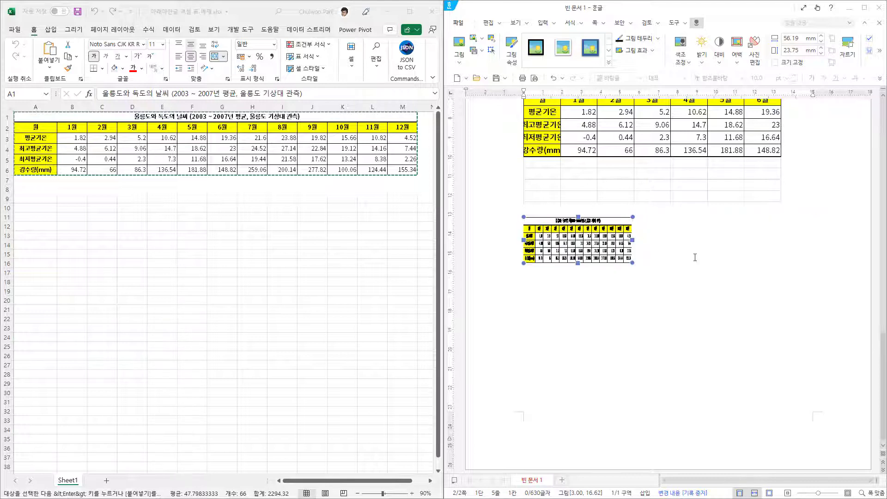
click(669, 252)
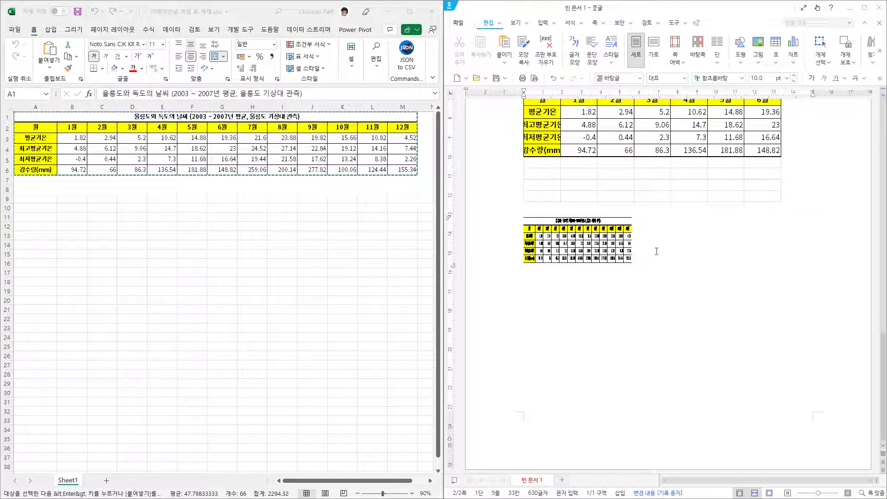
click(571, 242)
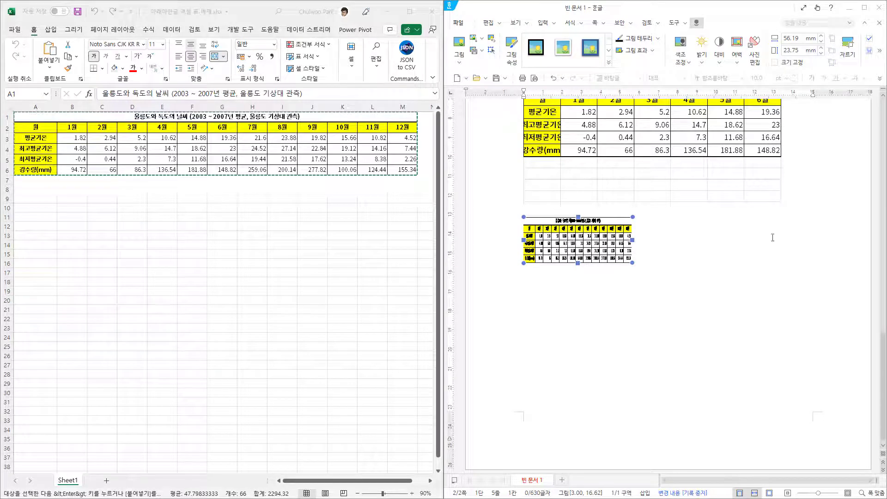
click(602, 269)
click(593, 245)
click(652, 242)
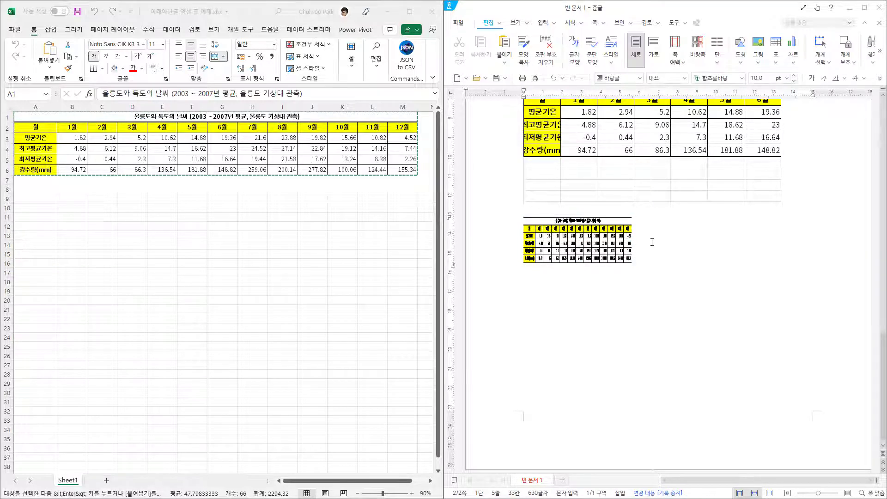
click(594, 249)
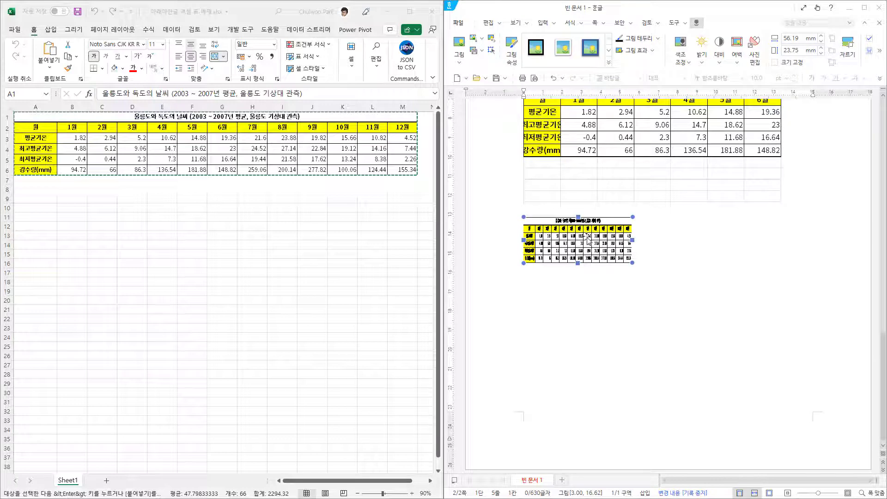
click(578, 291)
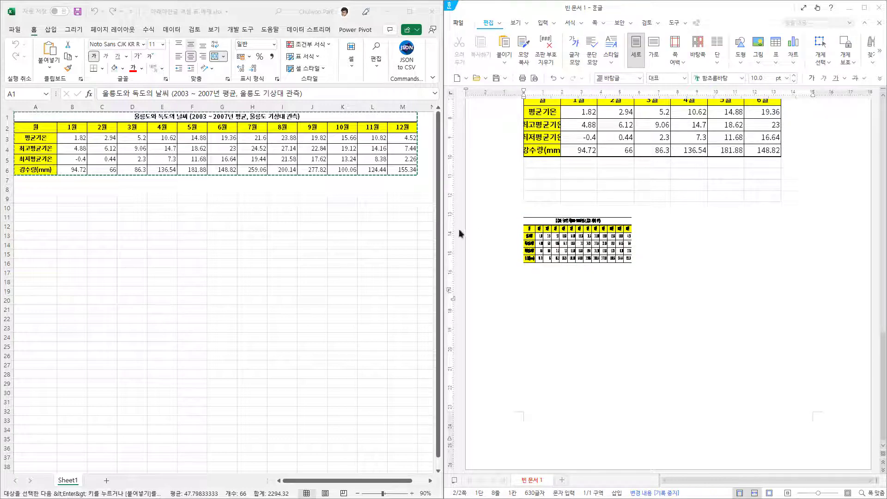
Step: Change the fill of the source table's row labels A2:A6 and month headers A2:M2 in Excel to light grey
click(47, 139)
click(41, 126)
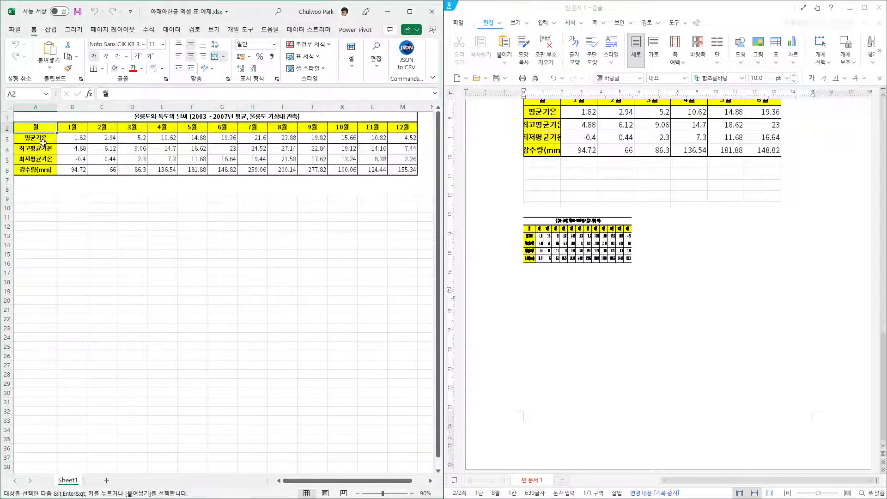
drag(42, 142, 39, 170)
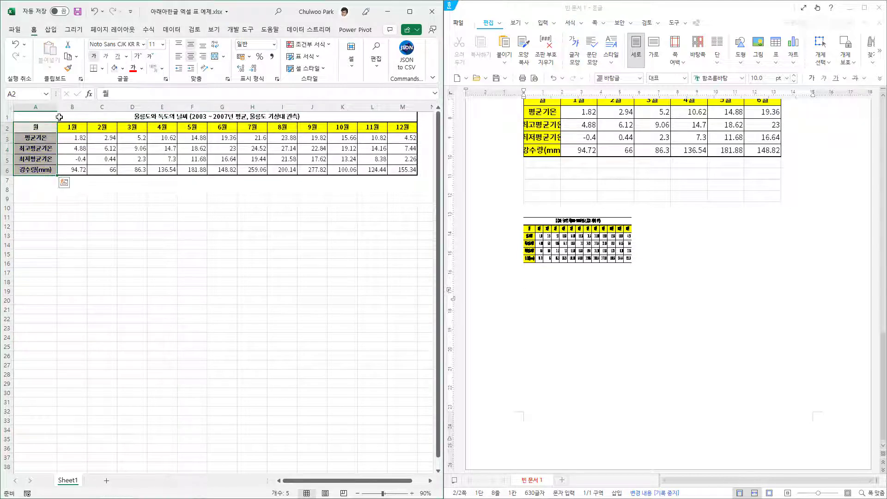
drag(46, 126, 406, 127)
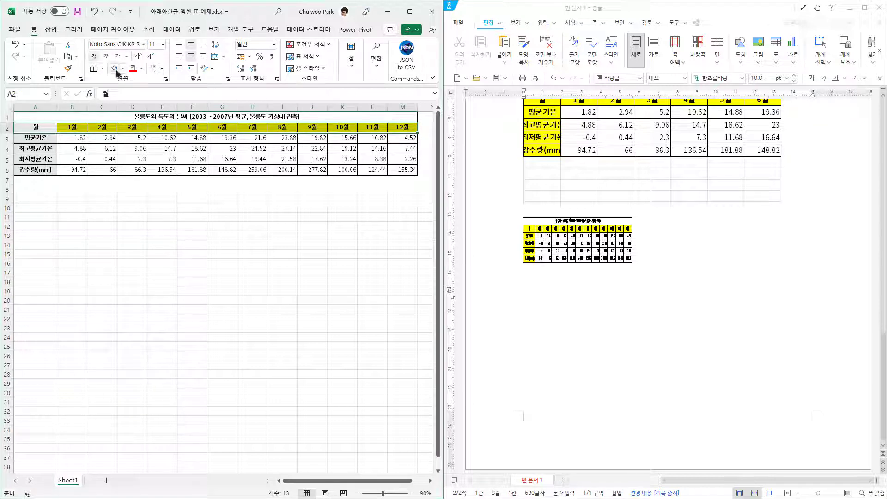
click(174, 158)
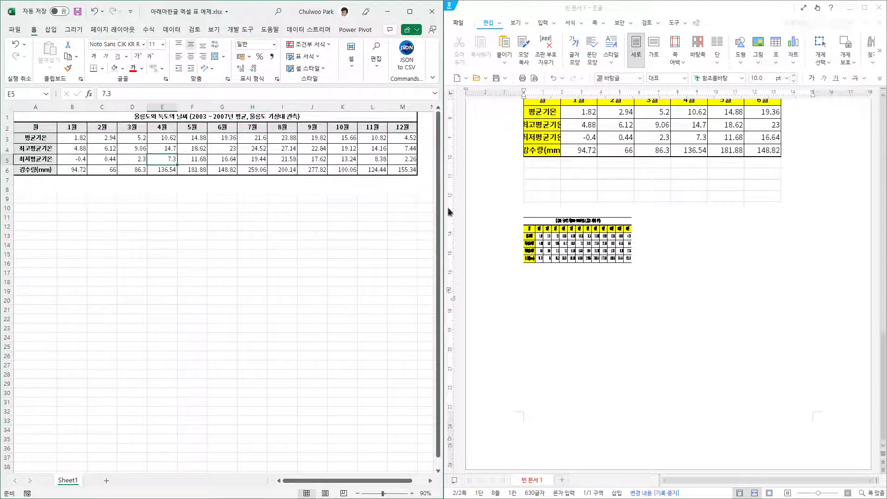
Step: Copy the recoloured weather table A1:M6 from Excel and place the cursor on the line below the picture in Hangul
click(588, 250)
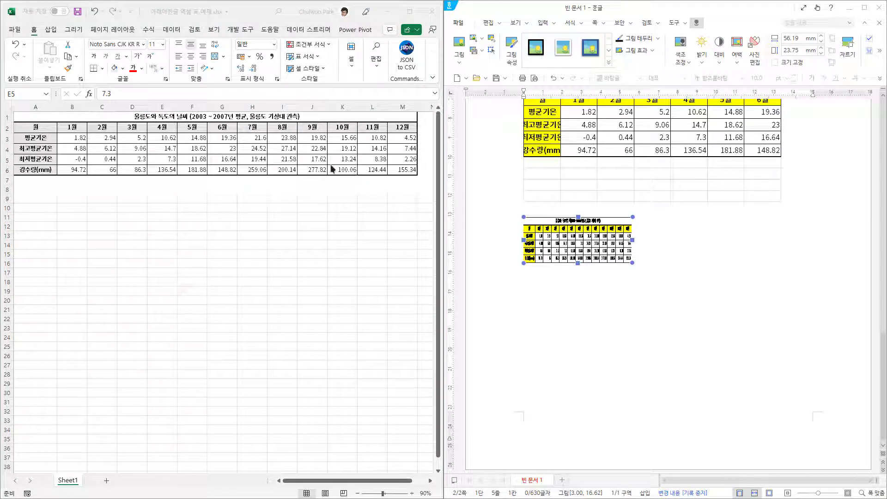
click(710, 279)
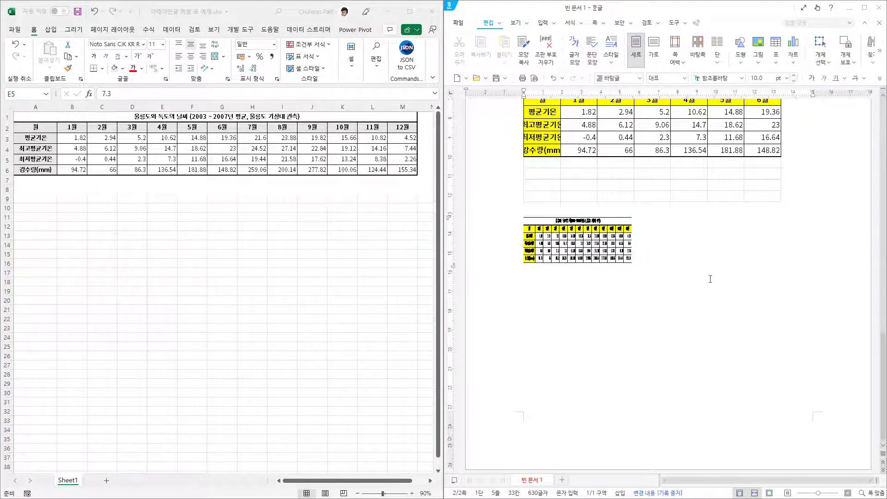
click(710, 278)
drag(47, 116, 349, 174)
right_click(343, 153)
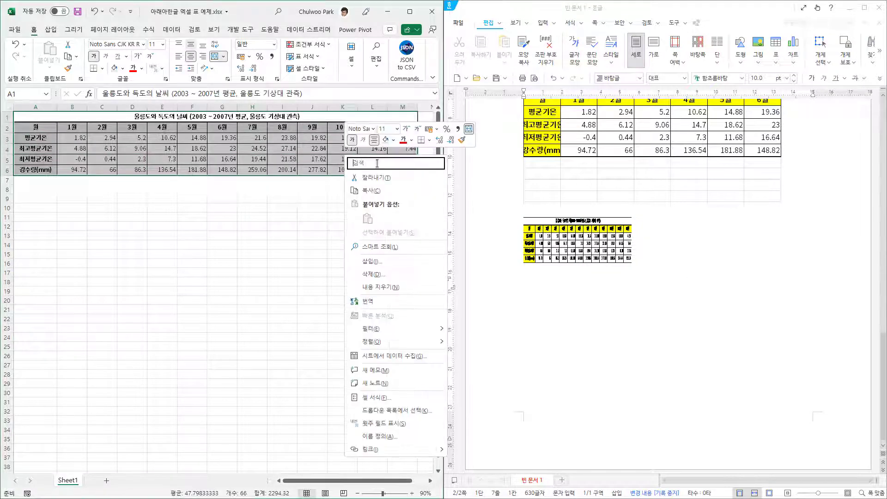
click(387, 192)
click(517, 267)
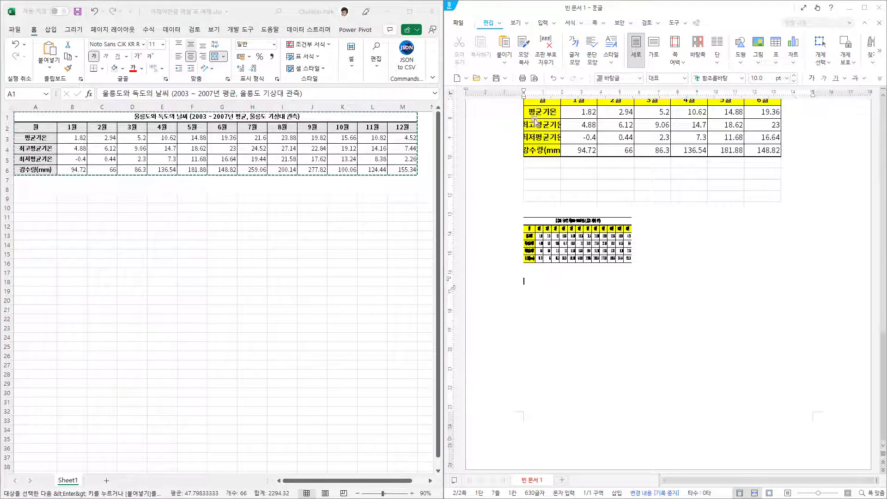
Step: Paste the copied weather table into the Hangul document with Paste Special as a picture (메타파일) below the yellow picture
click(505, 64)
click(449, 87)
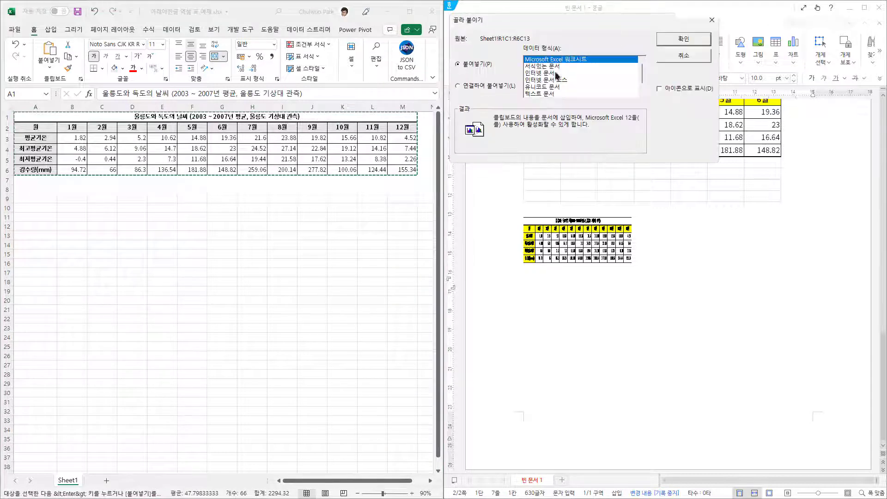
drag(642, 76, 642, 88)
click(559, 91)
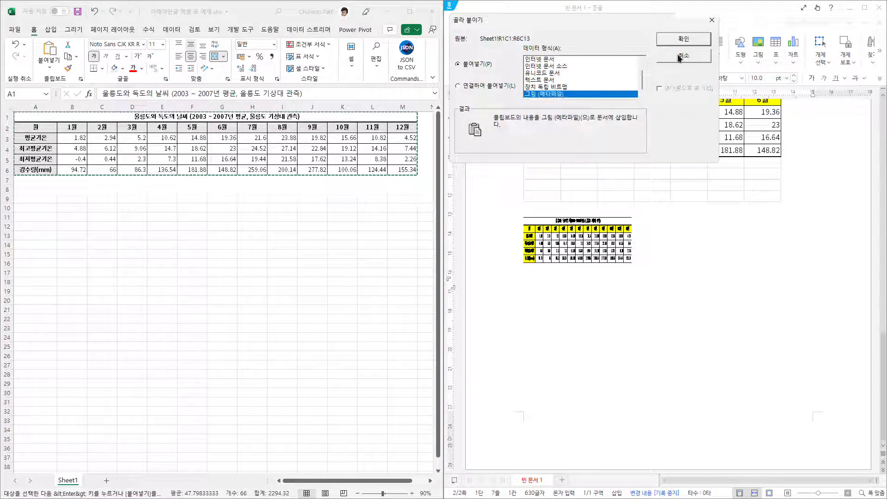
click(680, 41)
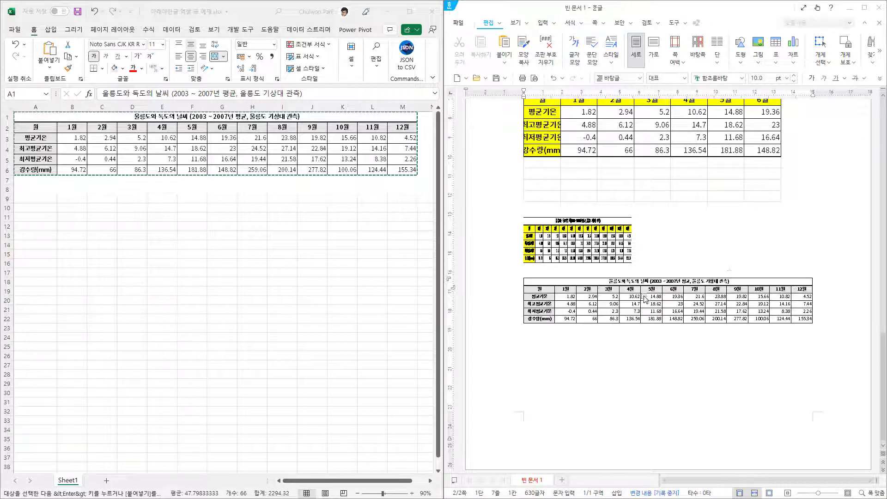
Step: Copy the object formatting of the yellow metafile picture, including line style (선 모양), object size (개체 크기) and picture effects (그림 효과)
click(583, 237)
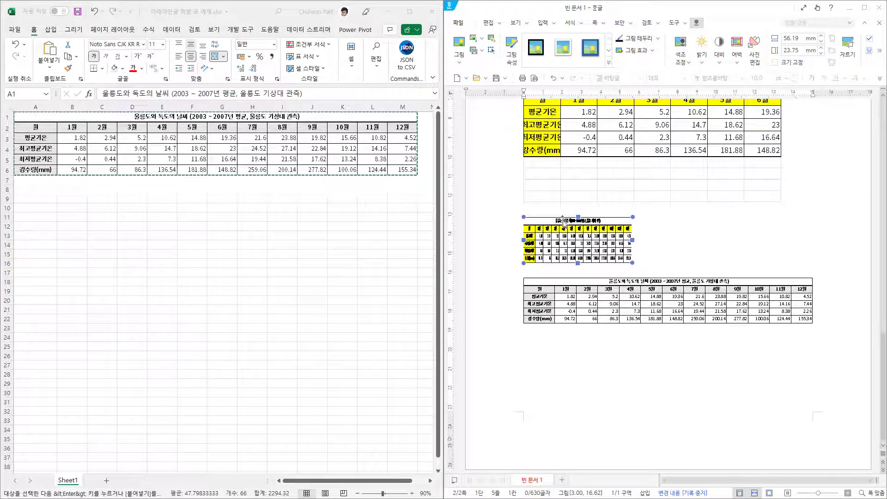
right_click(587, 234)
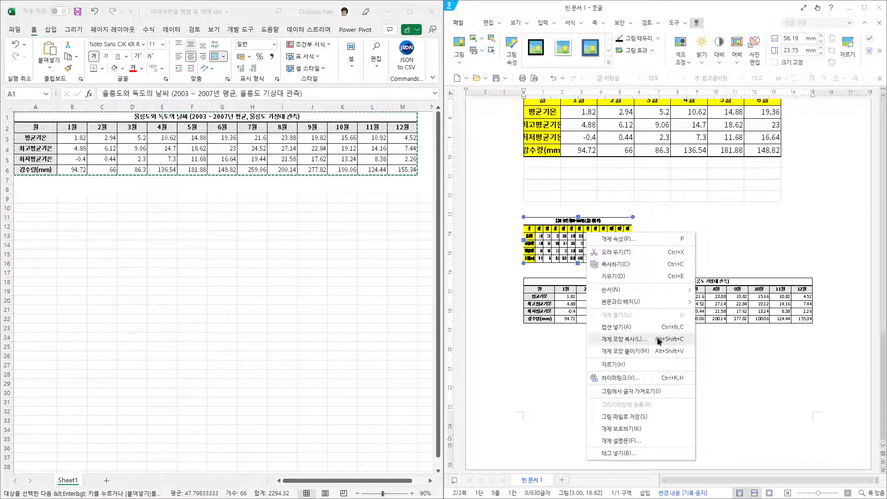
click(647, 339)
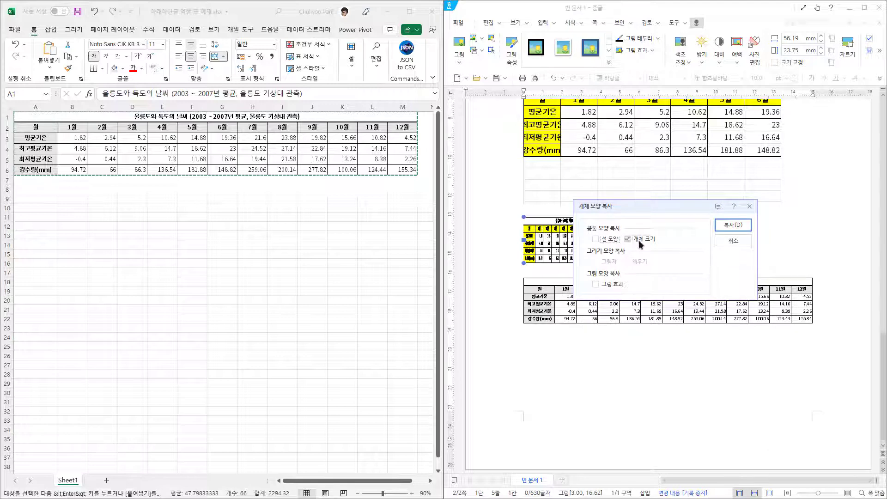
click(595, 239)
click(616, 284)
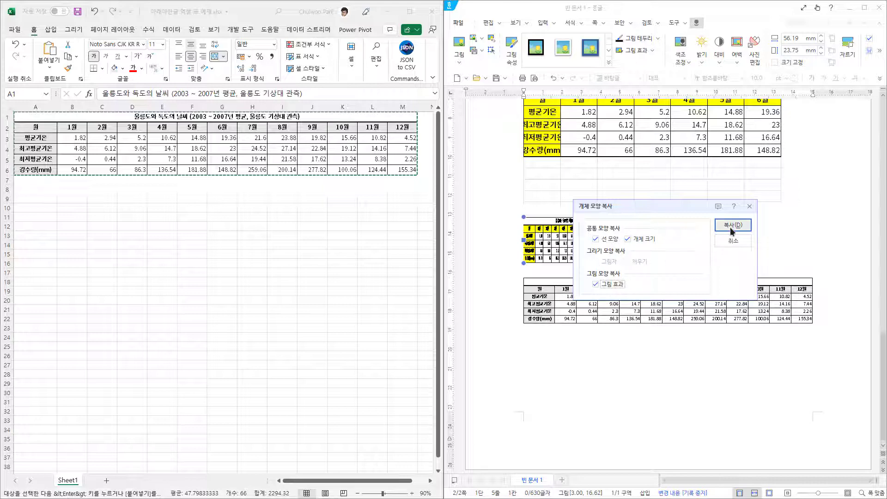
click(731, 226)
Step: Apply the copied object formatting to the grey metafile picture and add a blank line below it
click(621, 301)
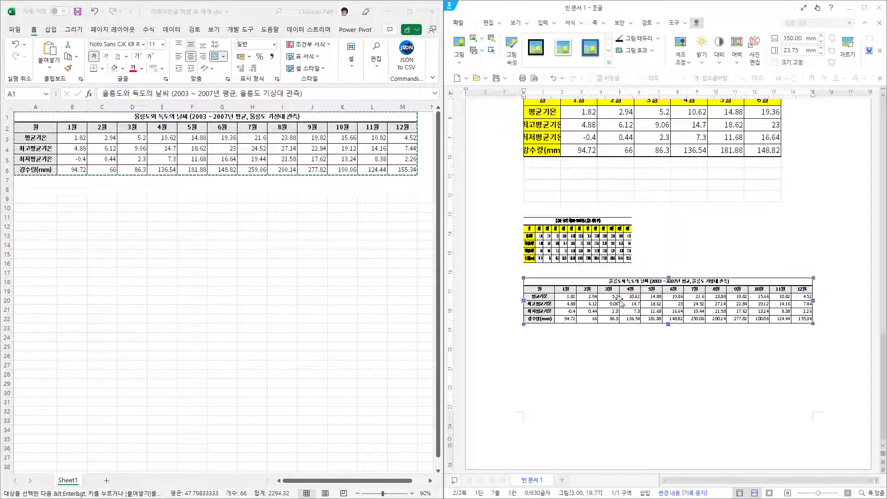
right_click(620, 301)
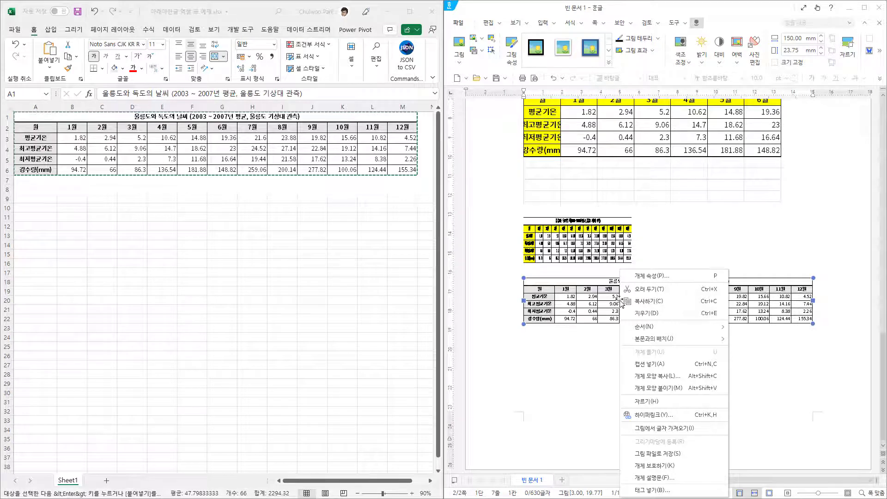
click(680, 390)
click(608, 250)
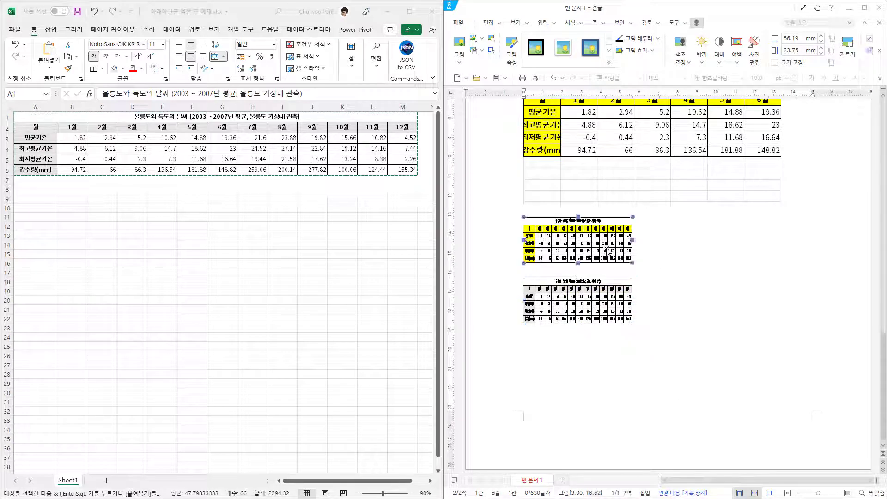
click(598, 314)
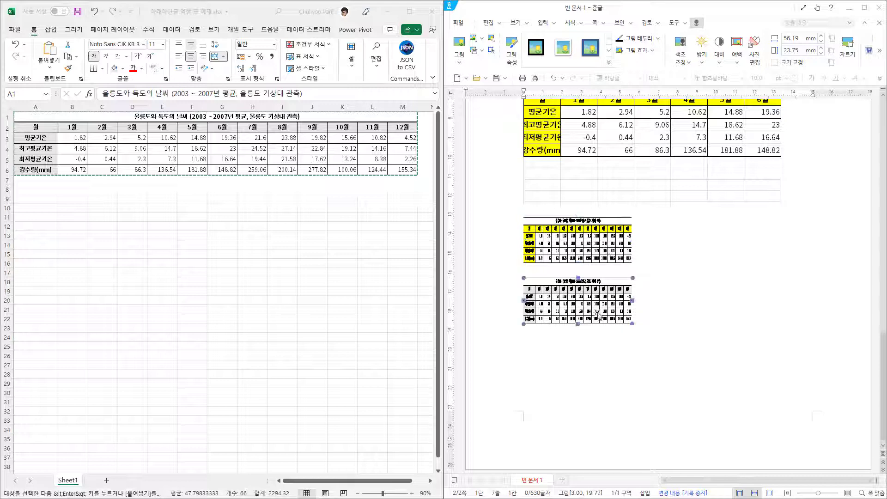
click(655, 312)
key(Return)
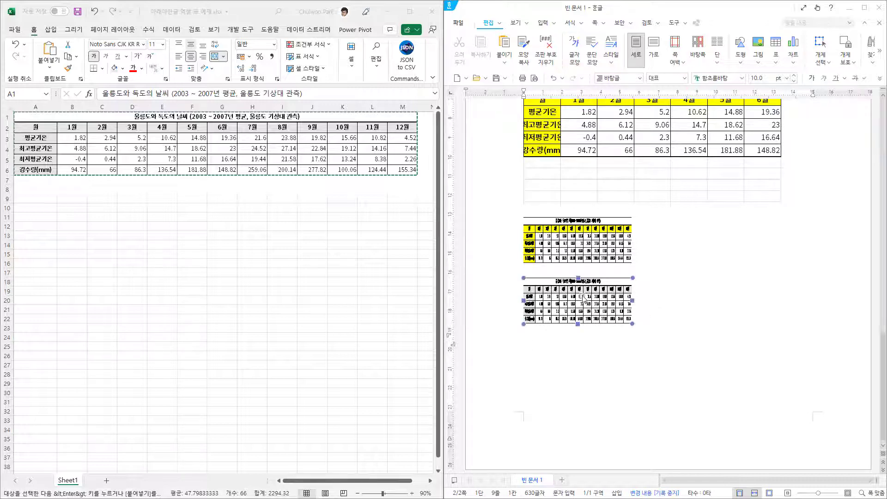
Step: Examine the two pasted pictures and compare them with the embedded worksheet objects above
click(585, 243)
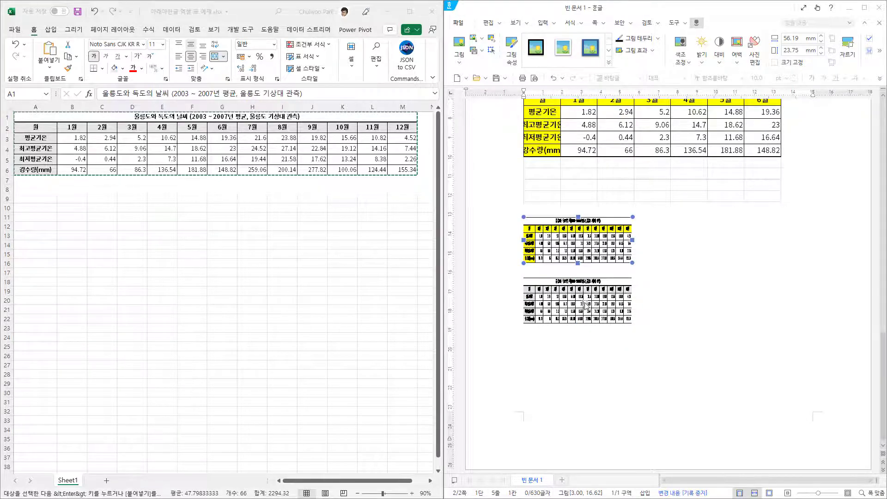
click(672, 312)
scroll(672, 313, up, 4)
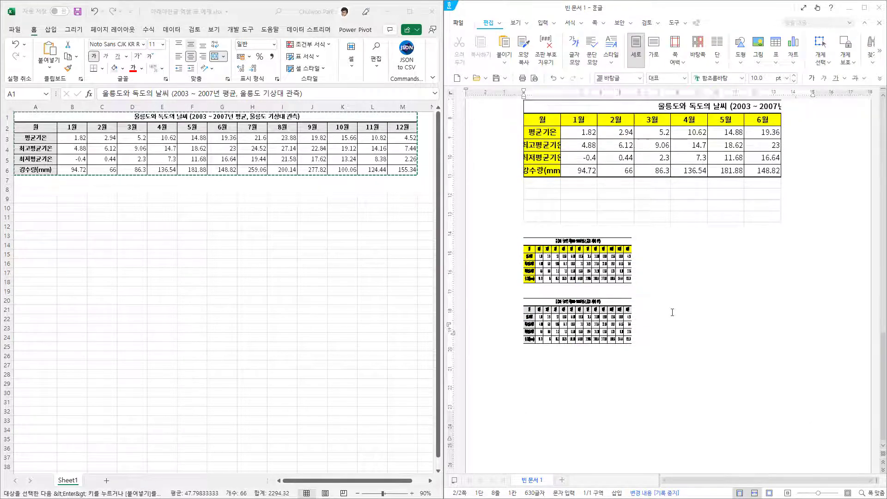
click(652, 242)
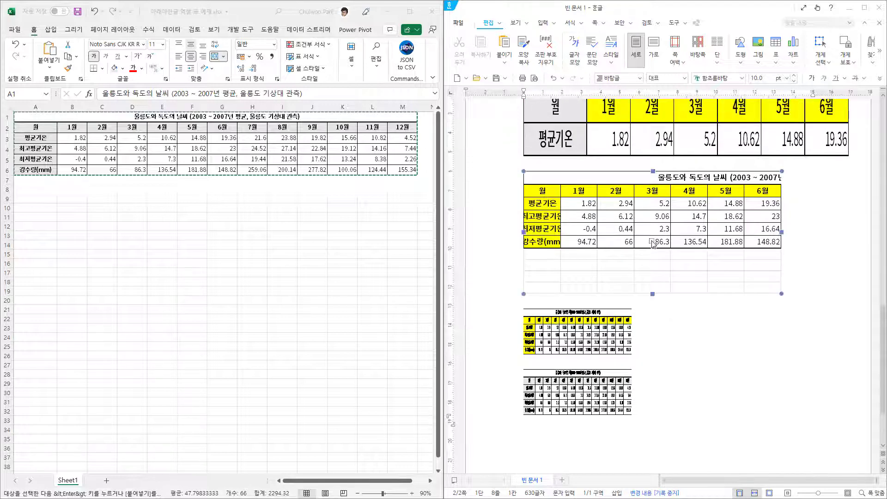
scroll(651, 242, up, 1)
click(659, 188)
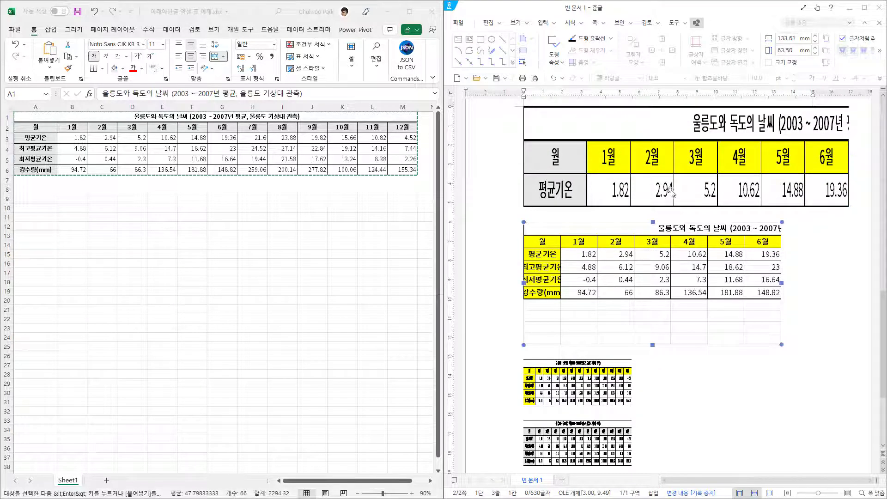
click(677, 261)
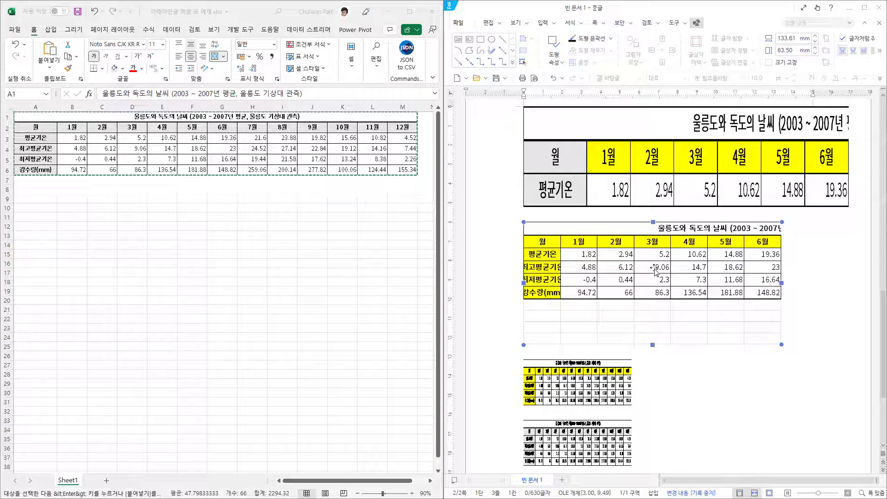
scroll(655, 272, down, 2)
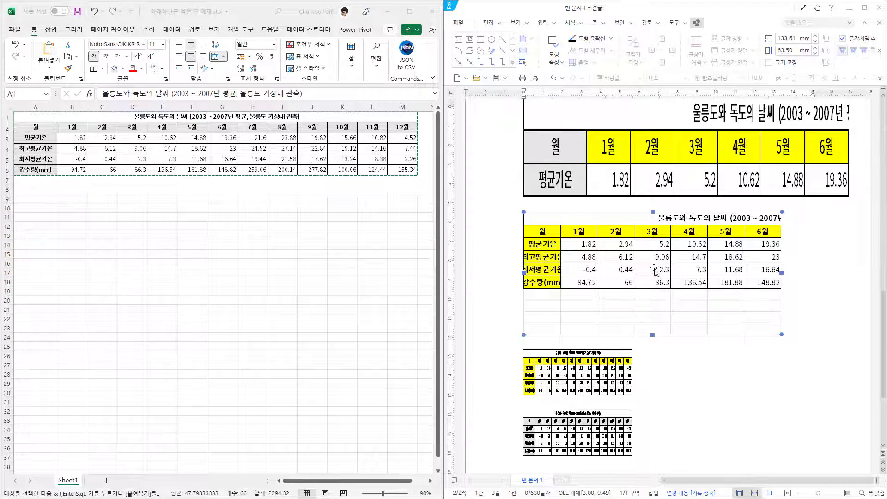
click(658, 359)
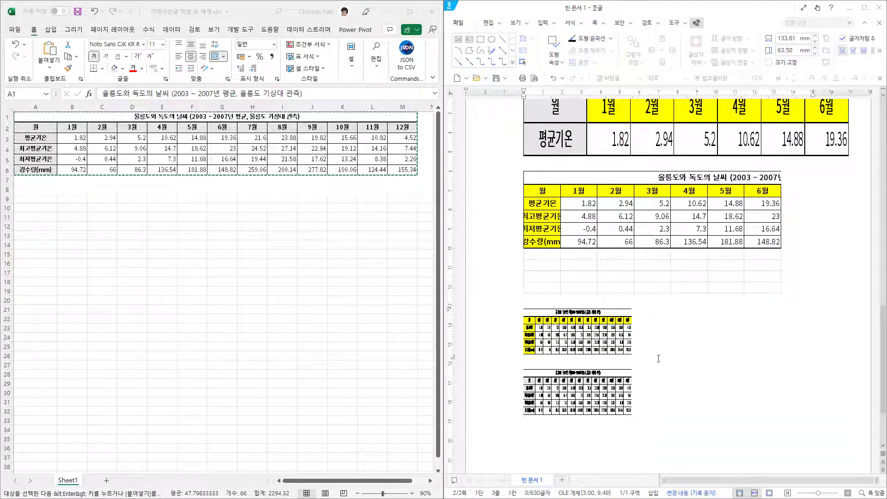
scroll(673, 325, up, 2)
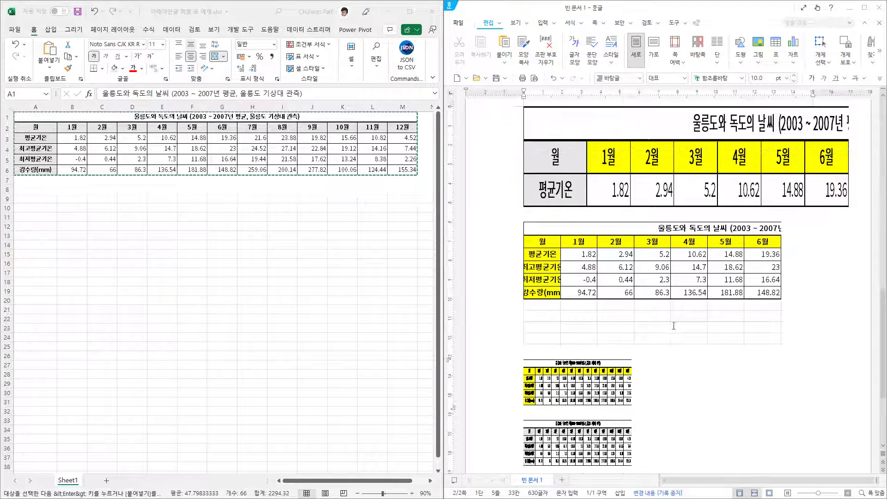
scroll(673, 326, down, 4)
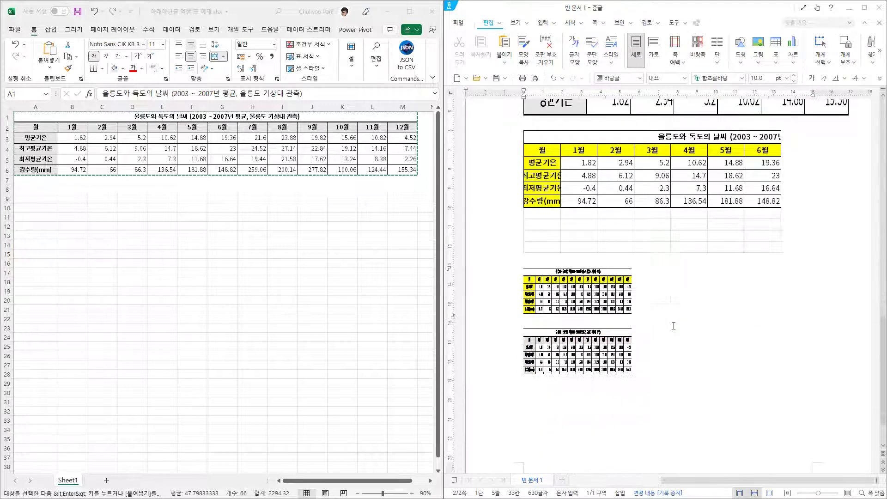
Step: Place the cursor after the grey metafile picture and start a new line beneath it
click(662, 359)
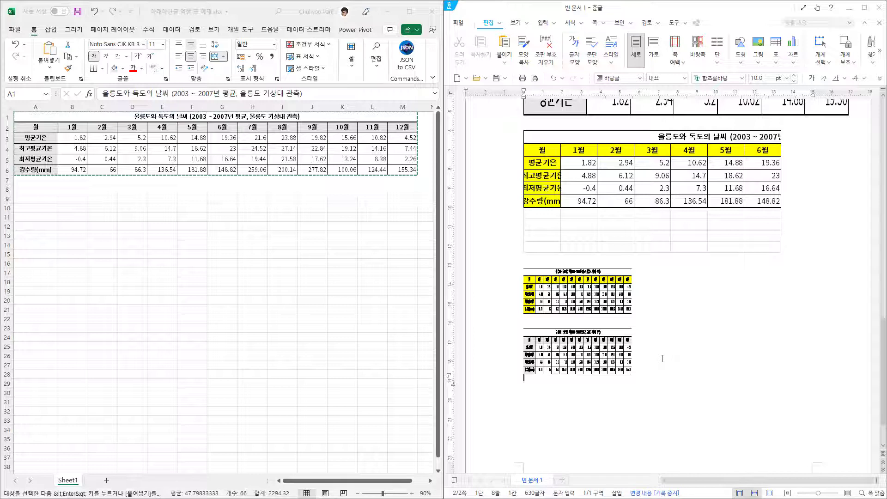
key(Return)
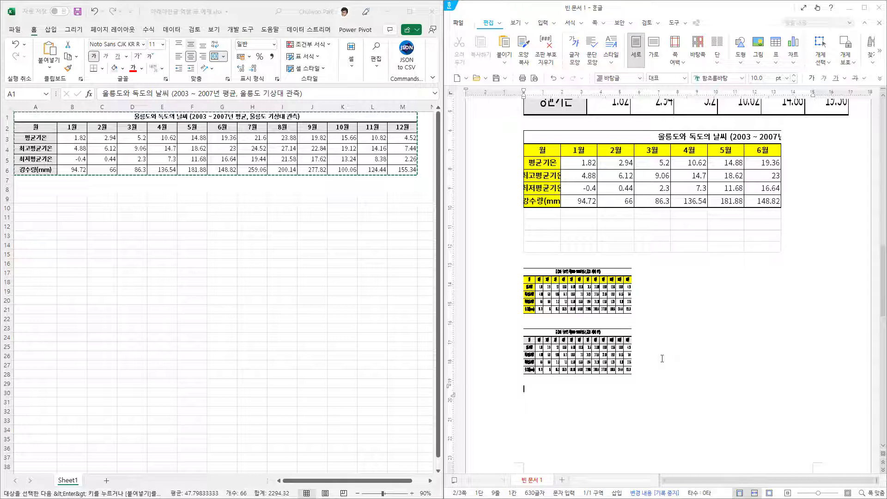